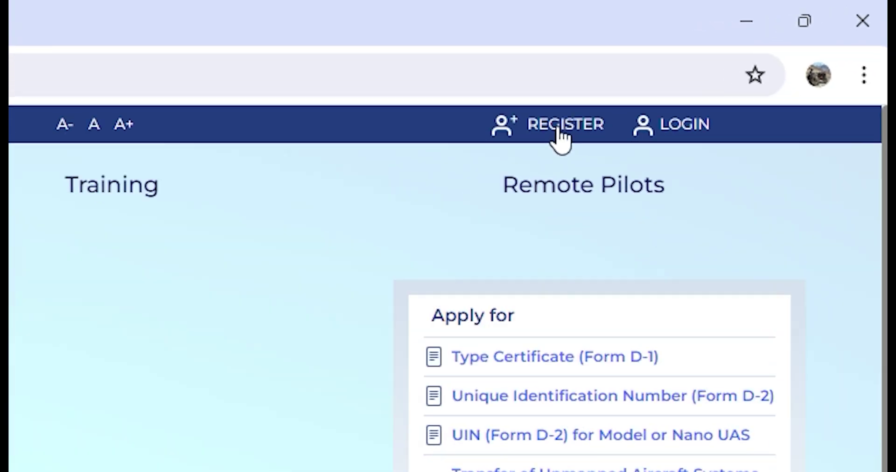
- Begin registration as an individual drone user by choosing 'I want to use UAS' and 'An Individual'
{"action": "left_click", "coordinate": [420, 183]}
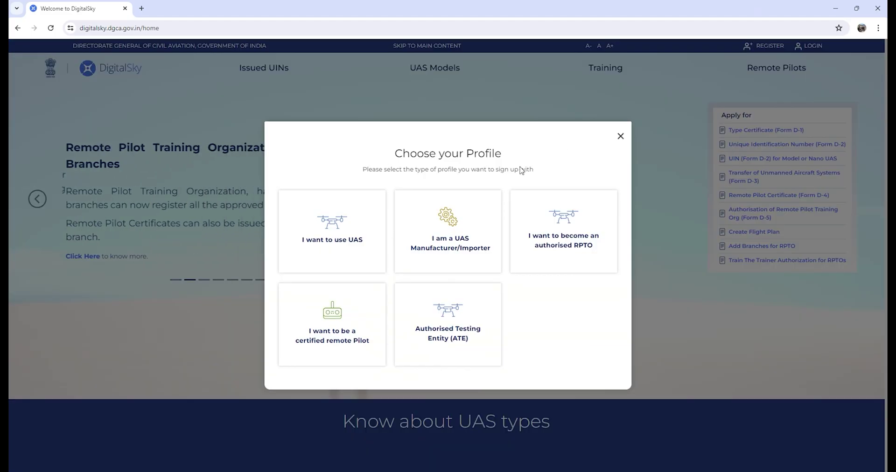
{"action": "left_click", "coordinate": [345, 247]}
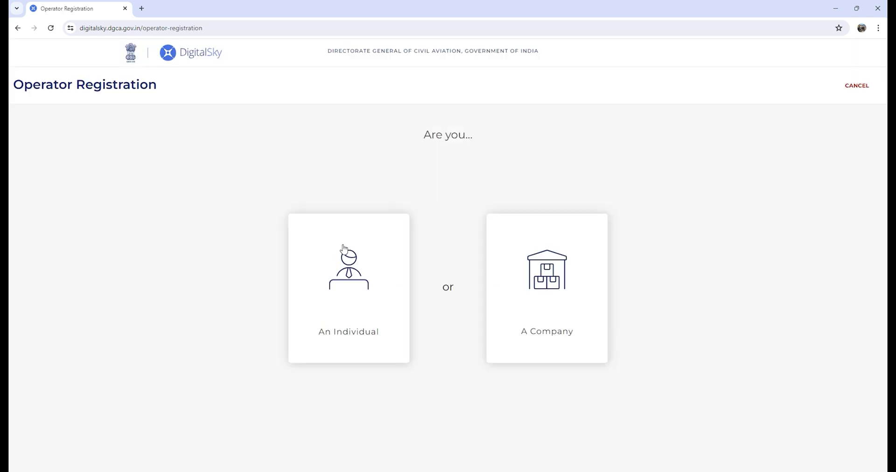
{"action": "left_click", "coordinate": [348, 291]}
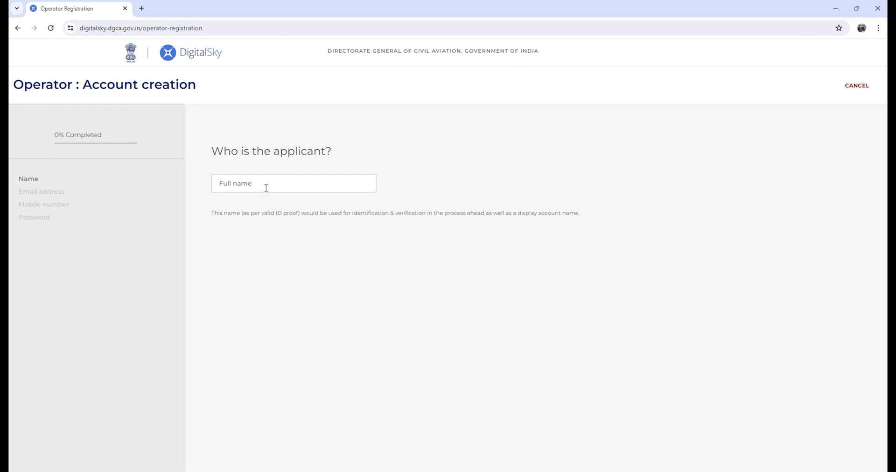
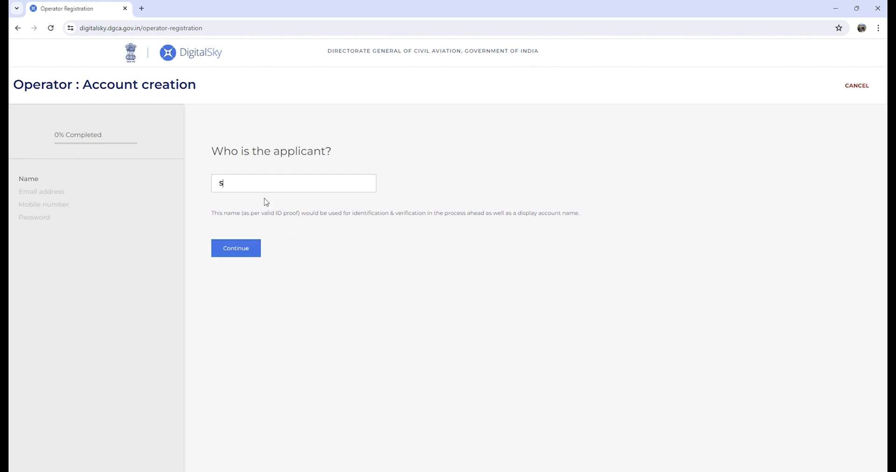
- Enter the applicant's full name, e-mail address and mobile number
{"action": "key", "text": "Return"}
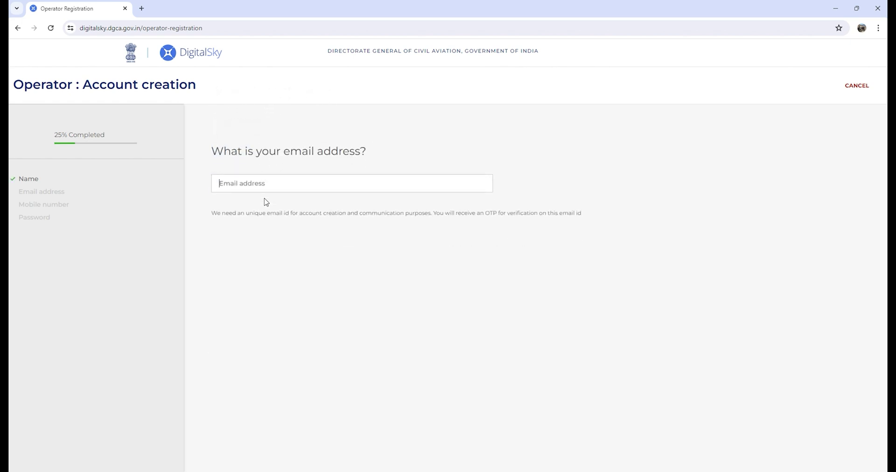
{"action": "type", "text": "a"}
{"action": "key", "text": "BackSpace"}
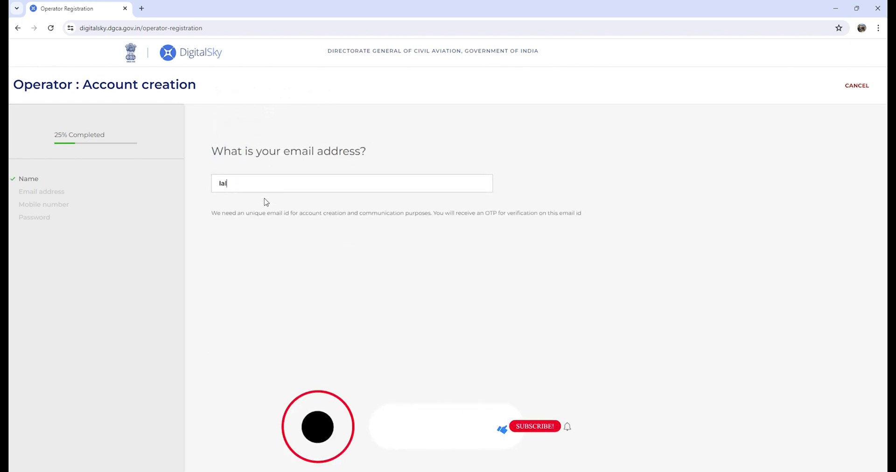
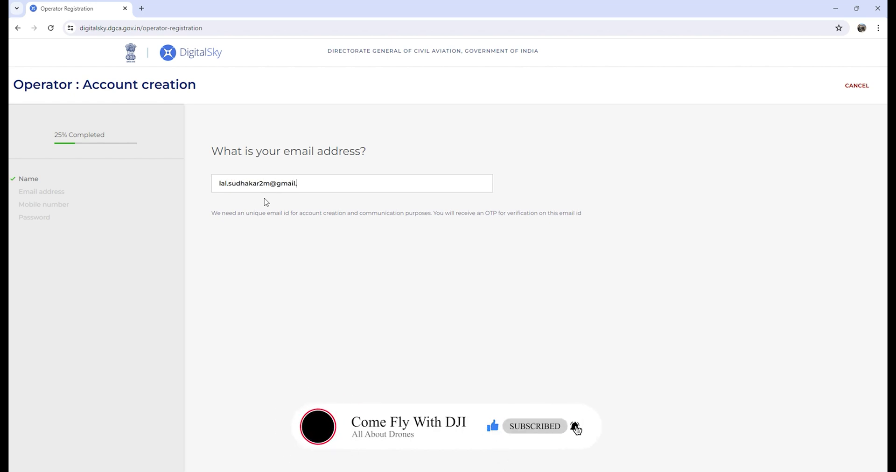
{"action": "key", "text": "Return"}
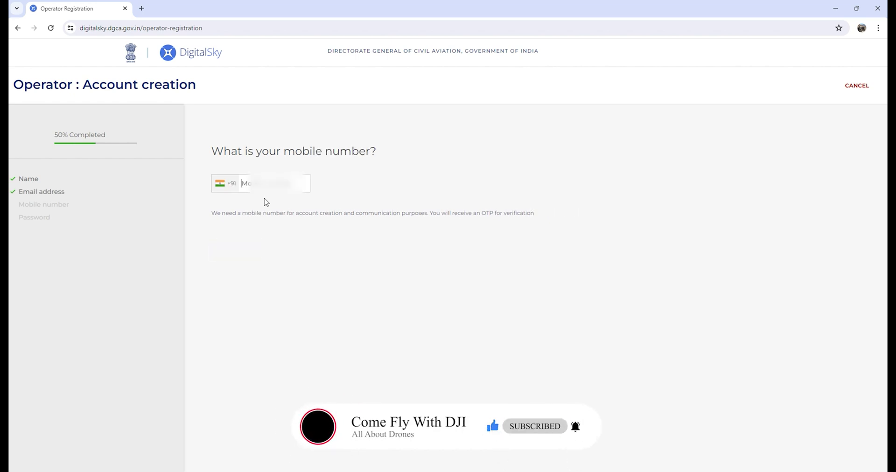
{"action": "type", "text": "99"}
{"action": "left_click", "coordinate": [234, 252]}
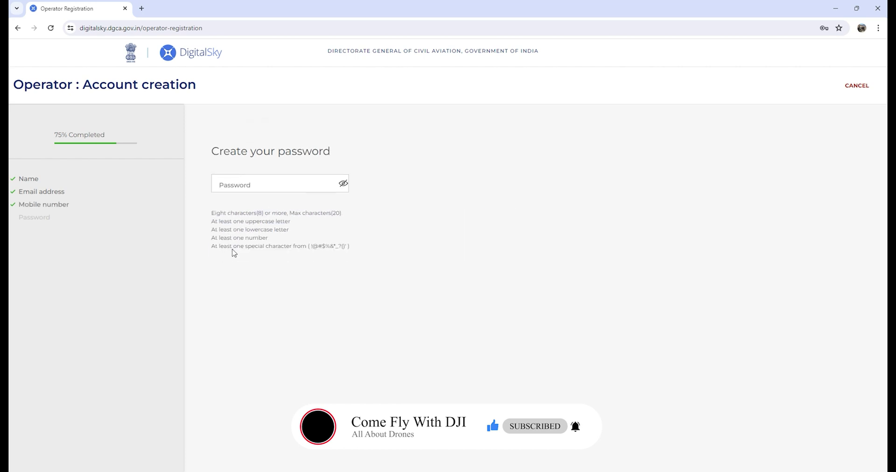
- Set the account password and preview the entered account details
{"action": "left_click", "coordinate": [247, 184]}
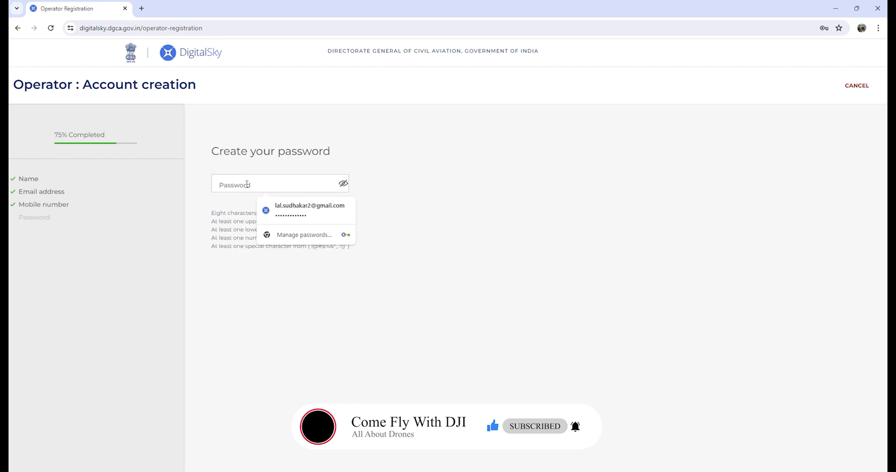
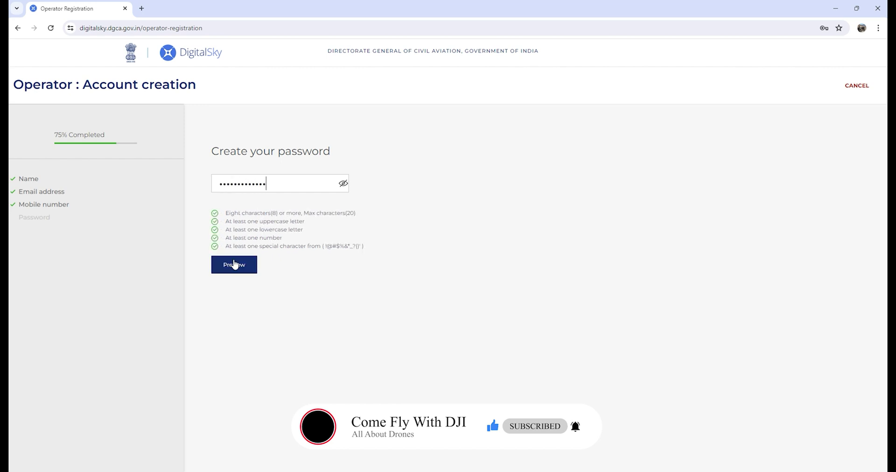
{"action": "left_click", "coordinate": [237, 267]}
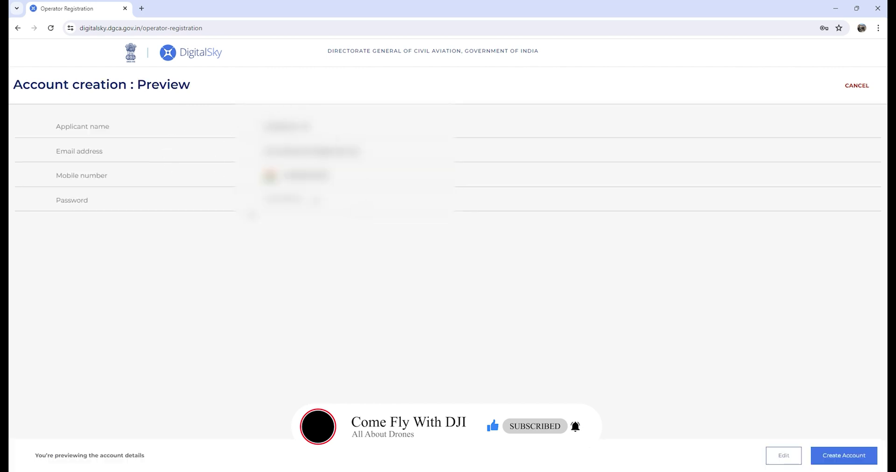
- Create the account and accept the truthfulness declaration
{"action": "left_click", "coordinate": [843, 455]}
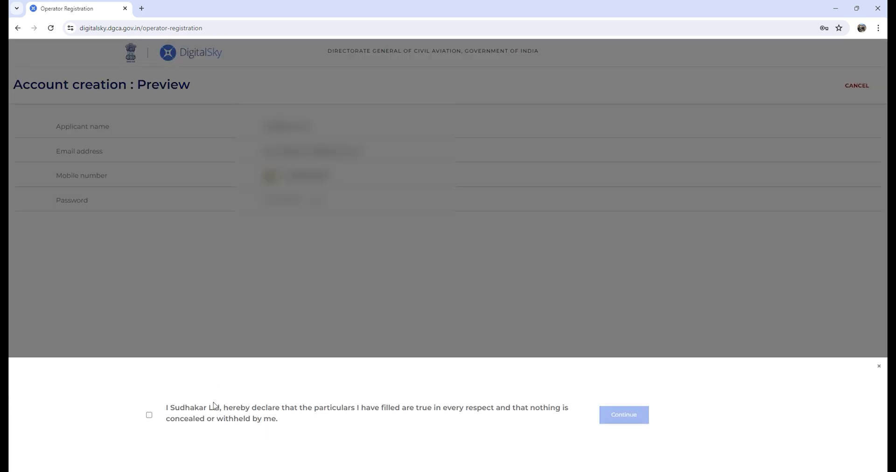
{"action": "left_click", "coordinate": [214, 408]}
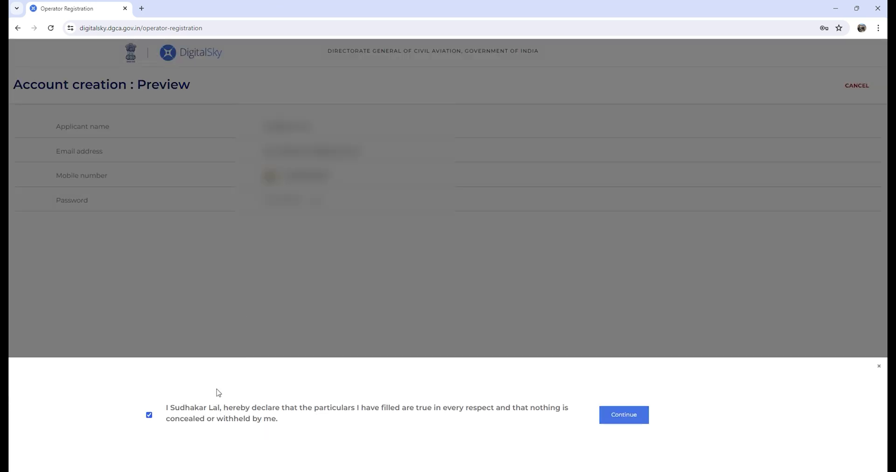
{"action": "left_click", "coordinate": [624, 421]}
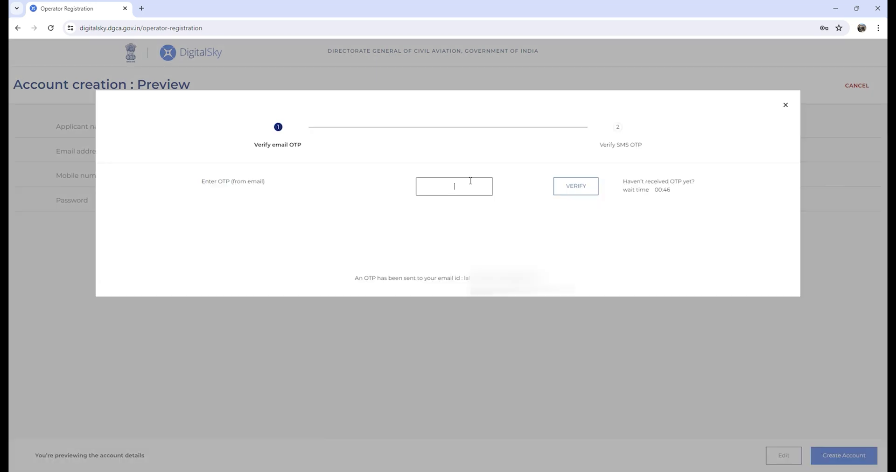
- Verify the e-mail and SMS one-time codes and submit the security captcha
{"action": "left_click", "coordinate": [575, 189]}
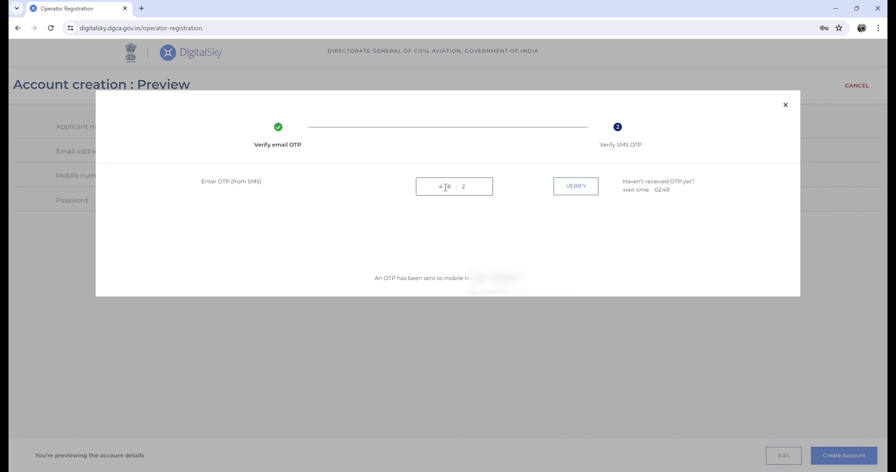
{"action": "key", "text": "Return"}
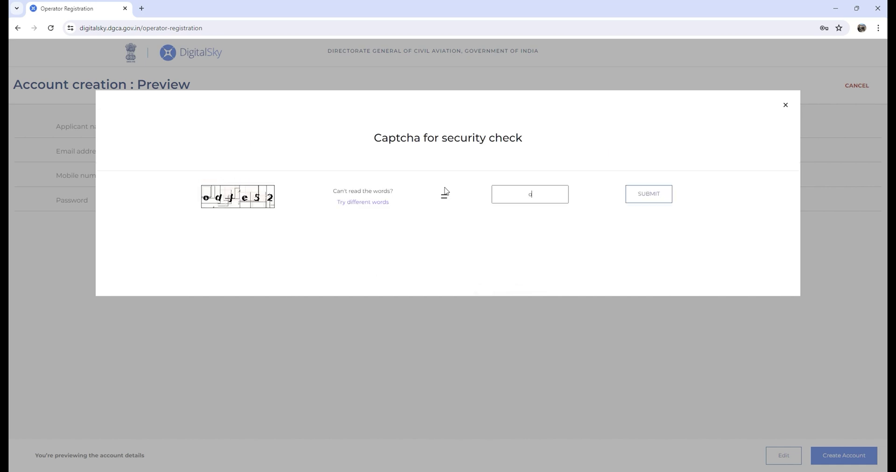
{"action": "left_click", "coordinate": [649, 200]}
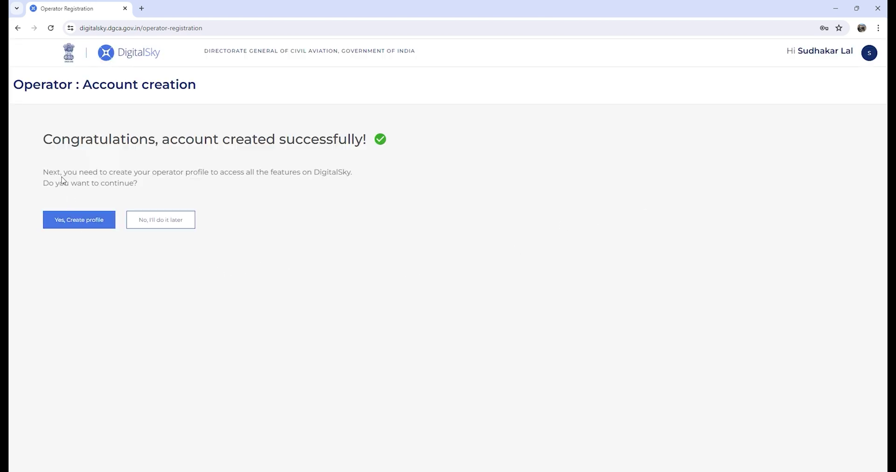
- Select and then deselect the account-created success message text
{"action": "left_click_drag", "start_coordinate": [43, 139], "coordinate": [367, 140]}
{"action": "left_click", "coordinate": [58, 183]}
{"action": "left_click_drag", "start_coordinate": [44, 172], "coordinate": [147, 186]}
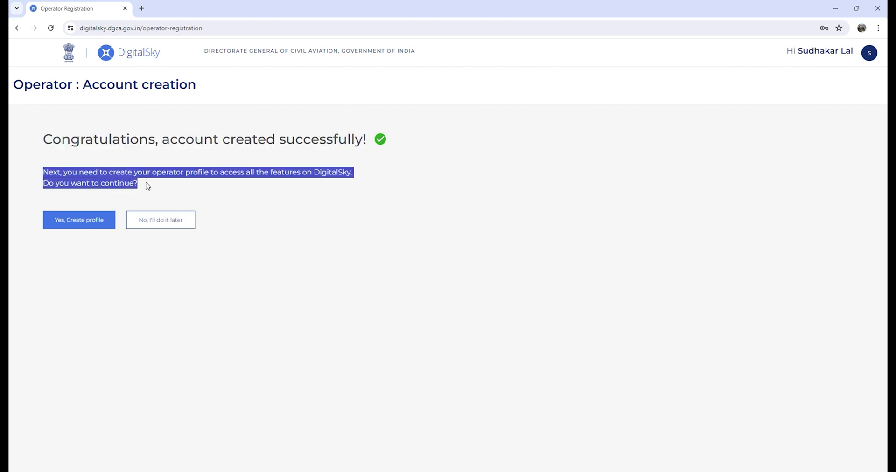
{"action": "left_click", "coordinate": [263, 189]}
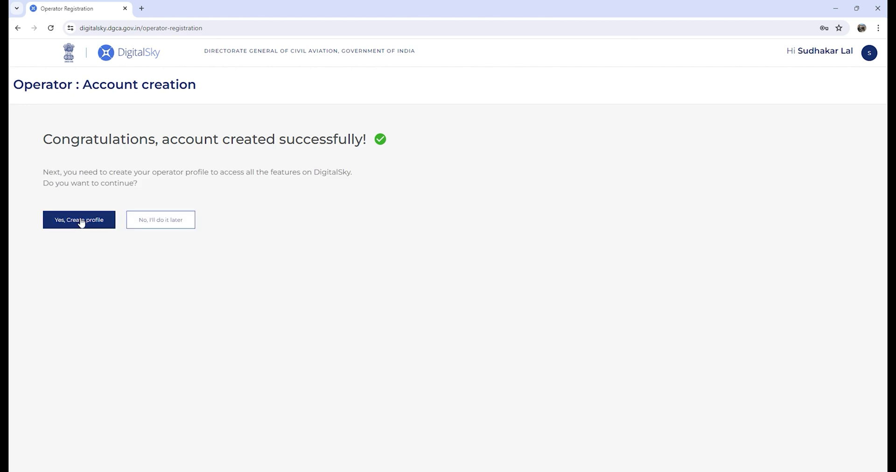
- Confirm the prefilled name, e-mail and mobile, then choose Aadhaar and Indian Passport as identity proofs
{"action": "left_click", "coordinate": [81, 223]}
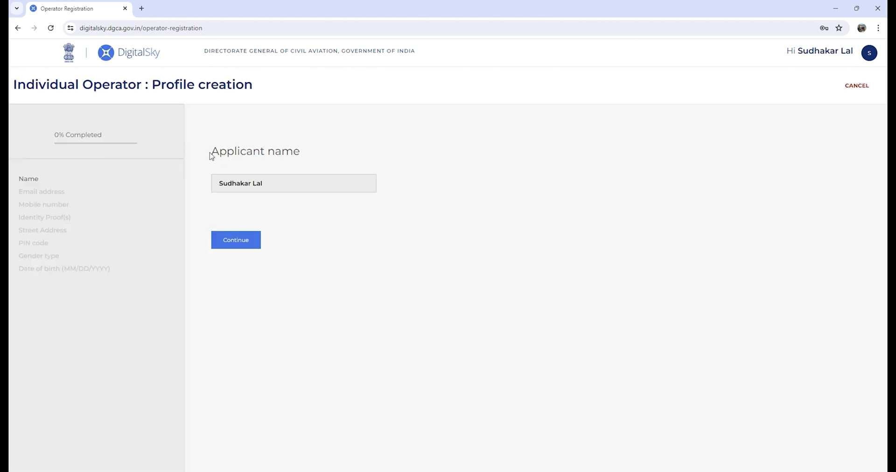
{"action": "left_click_drag", "start_coordinate": [211, 155], "coordinate": [302, 154]}
{"action": "left_click", "coordinate": [316, 159]}
{"action": "left_click", "coordinate": [237, 243]}
{"action": "left_click", "coordinate": [238, 250]}
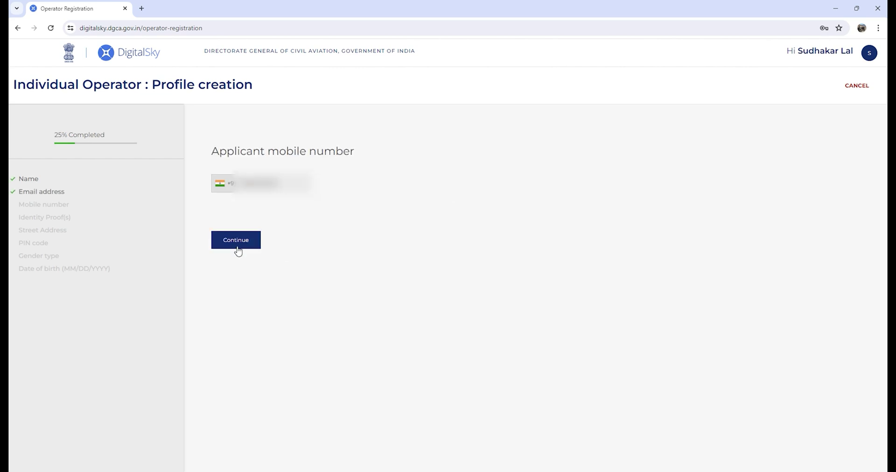
{"action": "left_click", "coordinate": [238, 251]}
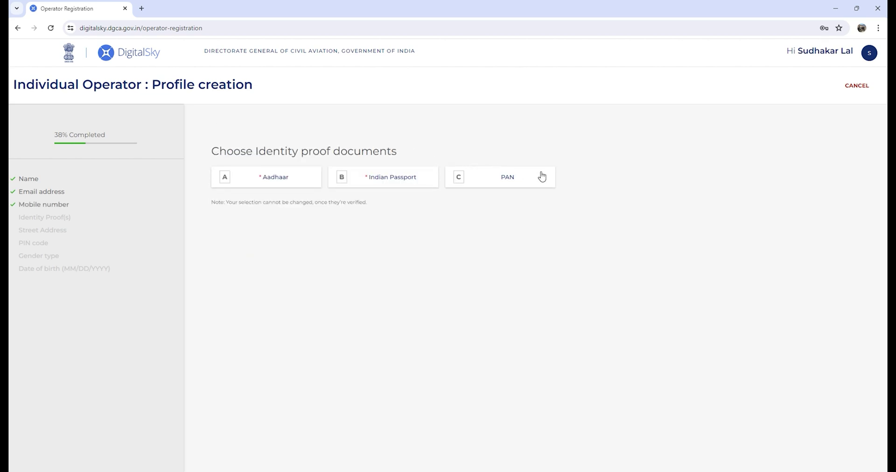
{"action": "left_click", "coordinate": [264, 185]}
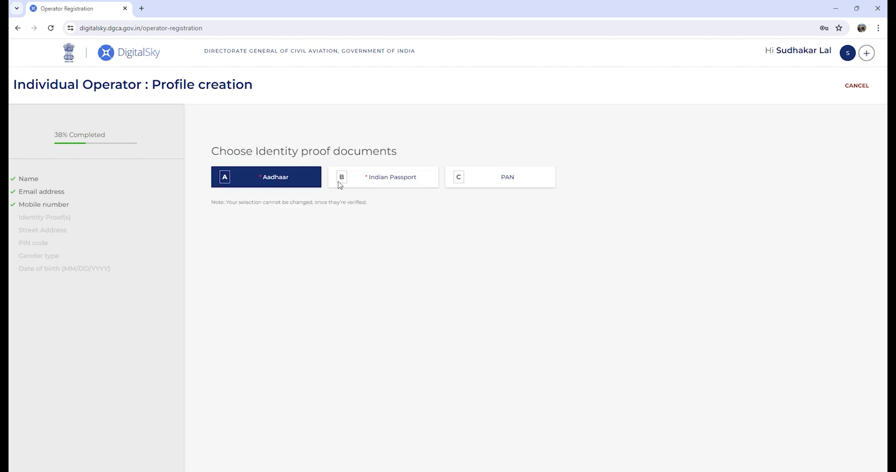
{"action": "left_click", "coordinate": [372, 184]}
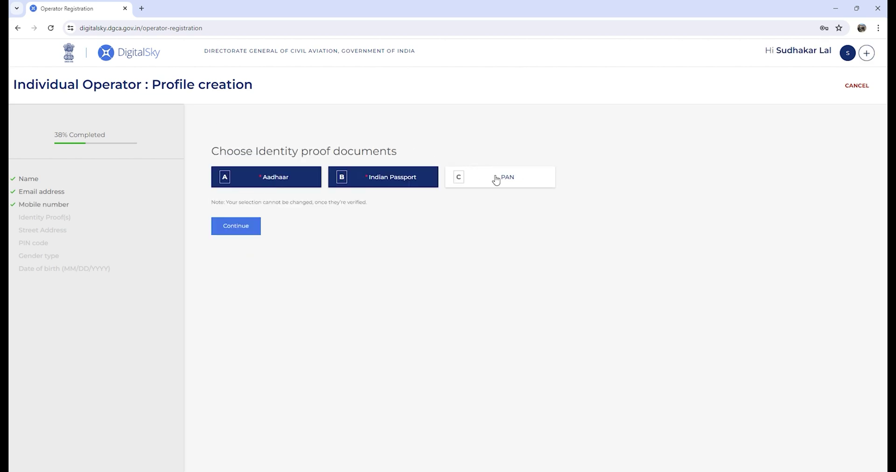
{"action": "left_click", "coordinate": [233, 228]}
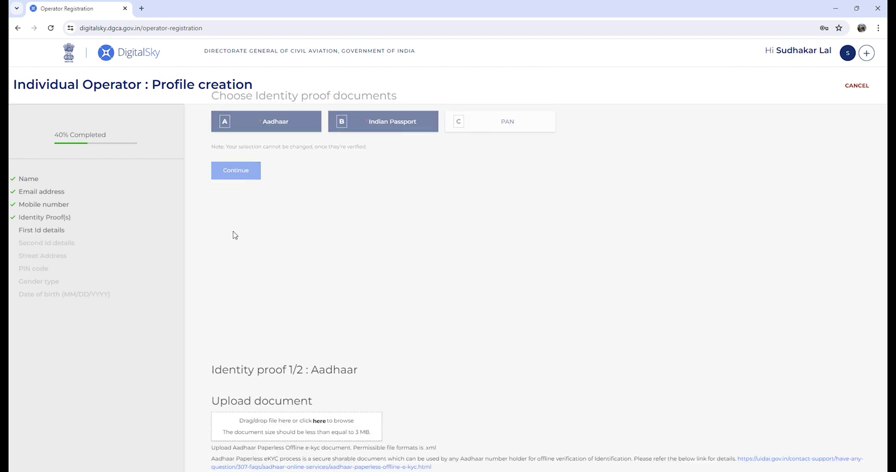
{"action": "left_click_drag", "start_coordinate": [210, 155], "coordinate": [309, 168]}
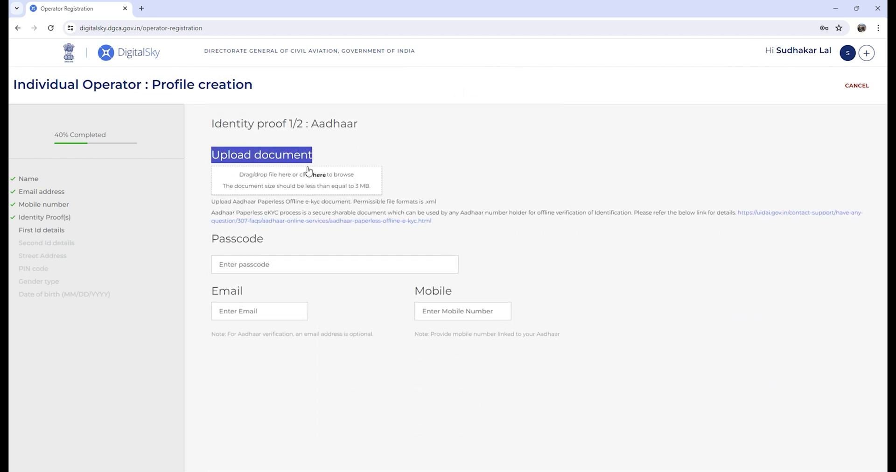
{"action": "left_click_drag", "start_coordinate": [210, 204], "coordinate": [441, 205]}
{"action": "left_click", "coordinate": [444, 203]}
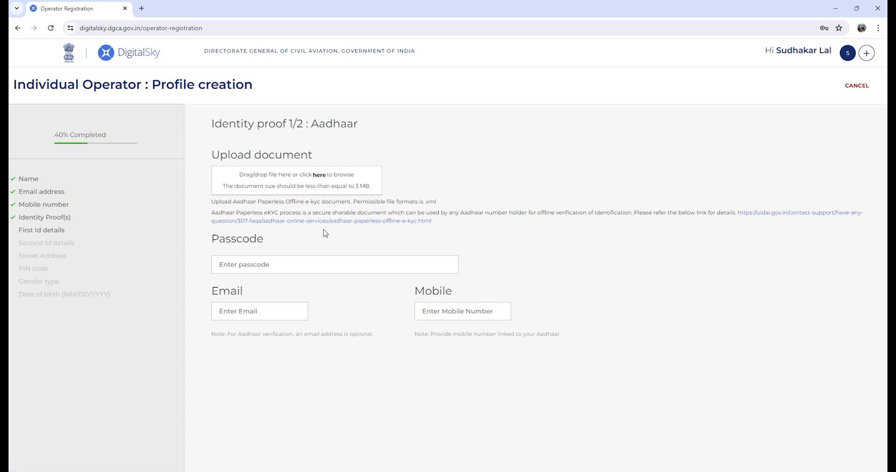
{"action": "left_click_drag", "start_coordinate": [211, 213], "coordinate": [652, 229]}
{"action": "left_click", "coordinate": [652, 229]}
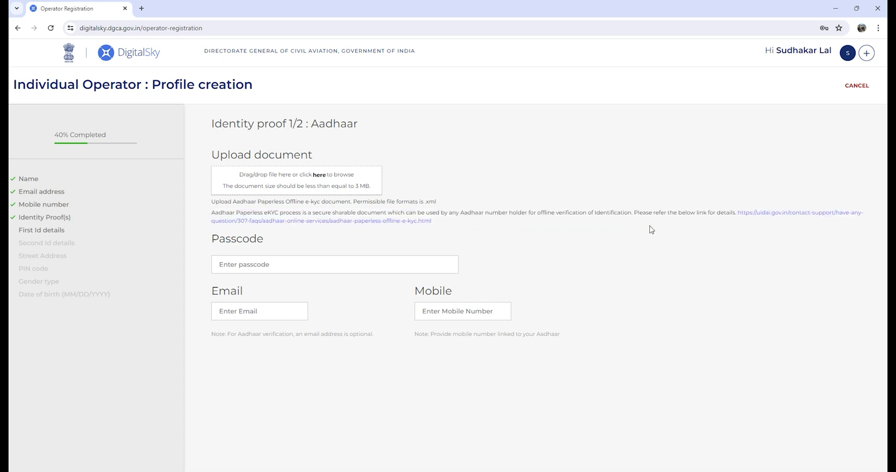
- Open UIDAI's offline e-KYC help, expand 'How to generate Offline Aadhaar XML?' and follow the myAadhaar link
{"action": "left_click", "coordinate": [740, 216]}
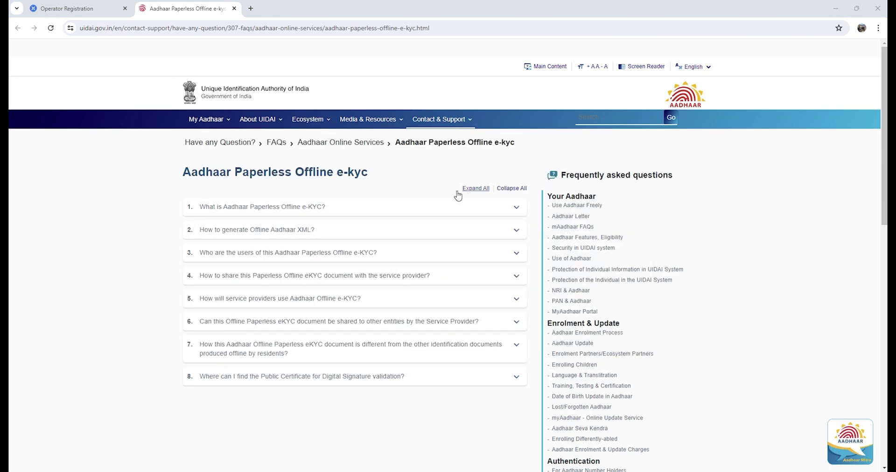
{"action": "left_click", "coordinate": [226, 231]}
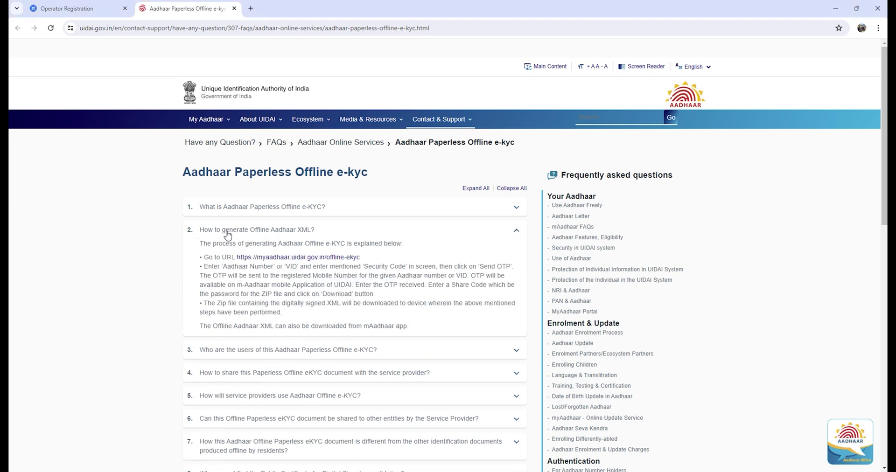
{"action": "left_click", "coordinate": [272, 258]}
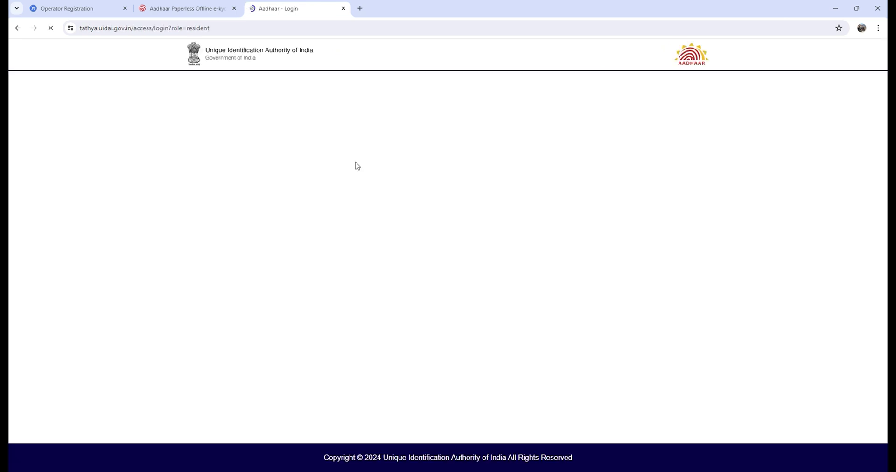
- Log in to myAadhaar with the Aadhaar number, captcha and an SMS one-time password
{"action": "left_click", "coordinate": [394, 125]}
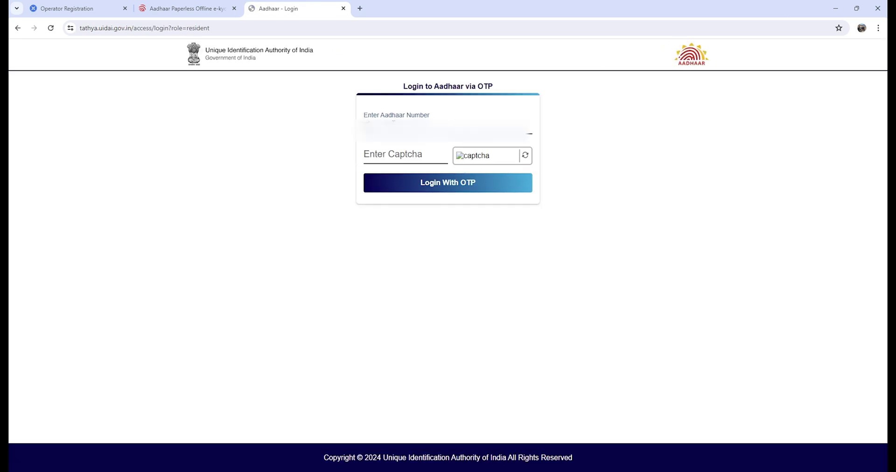
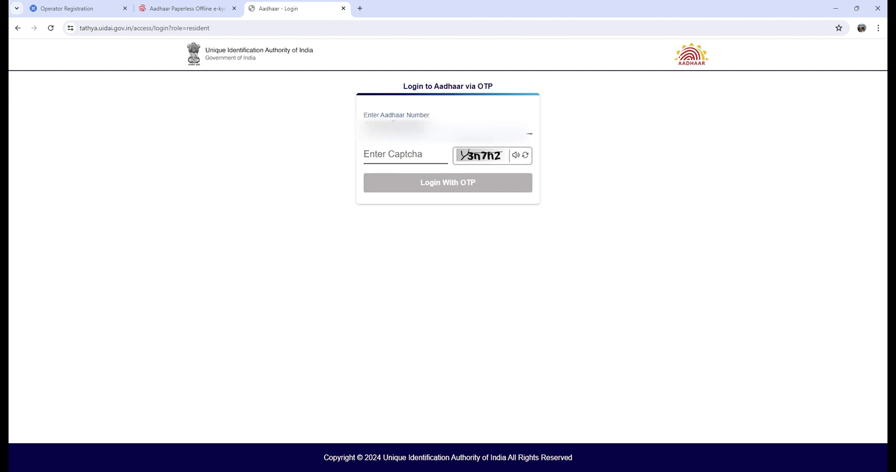
{"action": "left_click", "coordinate": [405, 155]}
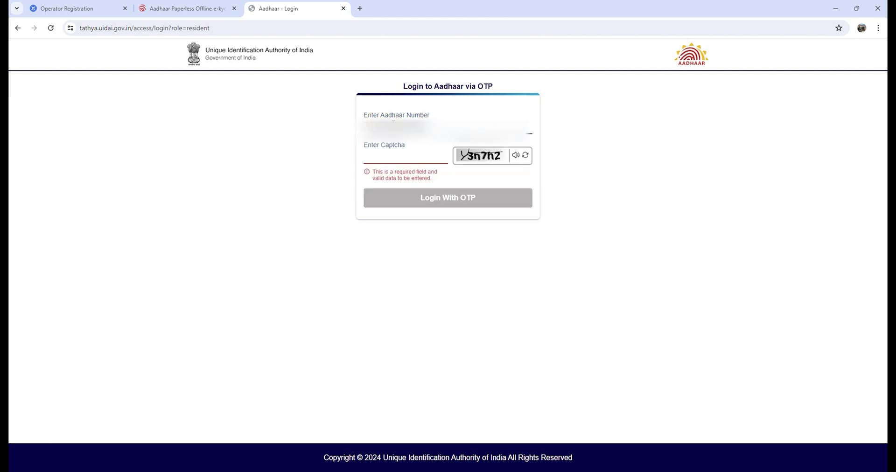
{"action": "type", "text": "3n7h2"}
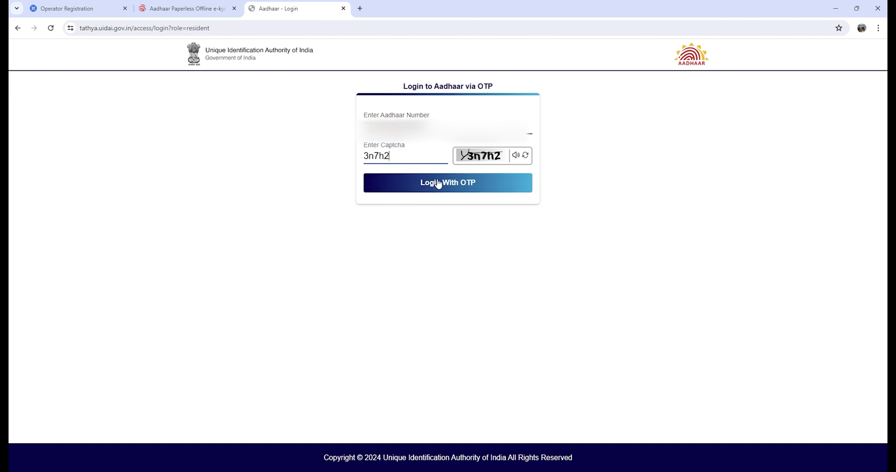
{"action": "left_click", "coordinate": [438, 183]}
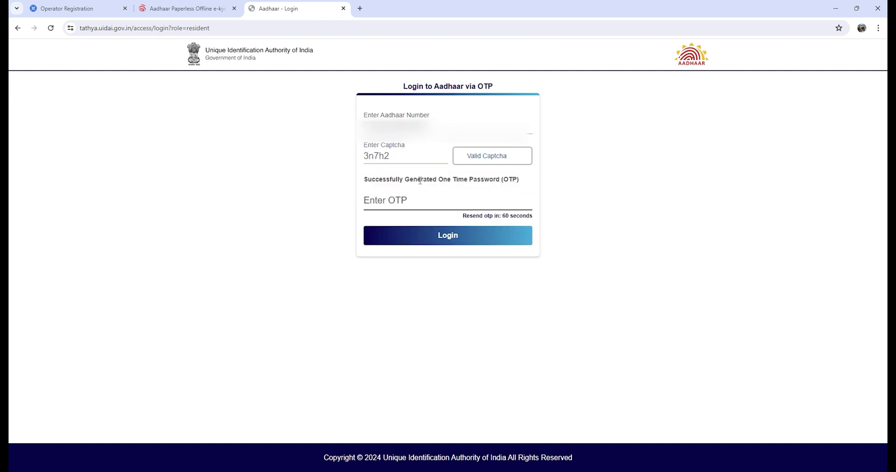
{"action": "left_click", "coordinate": [422, 203]}
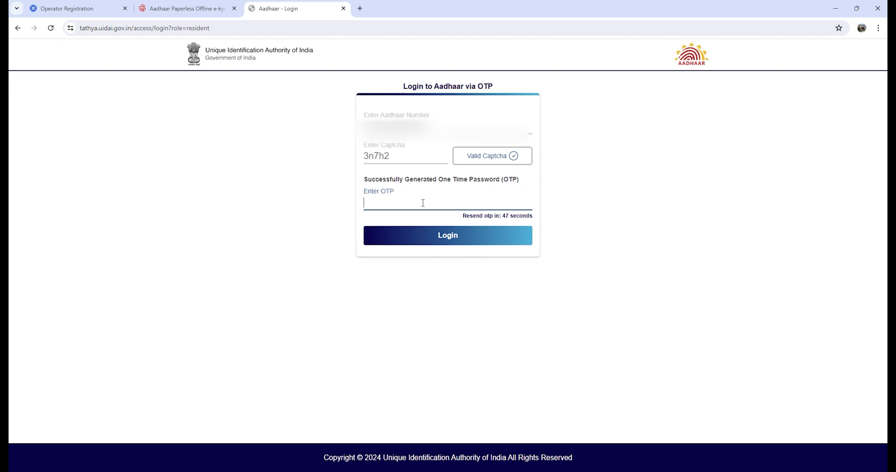
{"action": "left_click", "coordinate": [441, 239]}
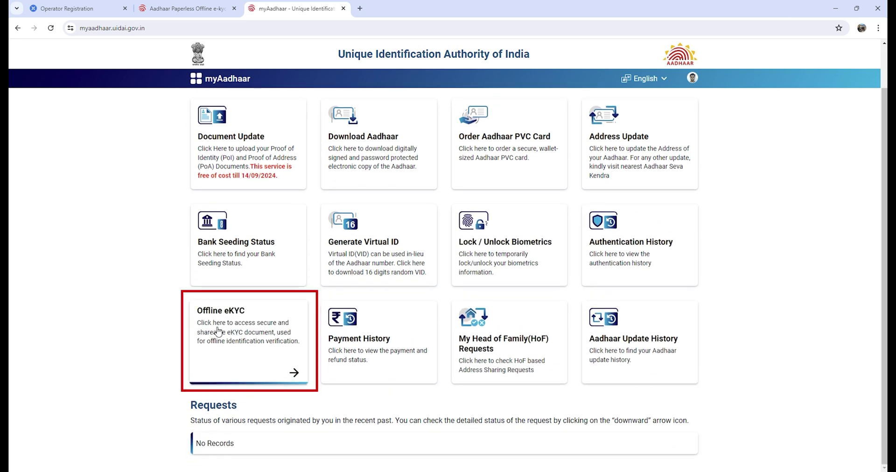
- Download the Offline eKYC ZIP, protected by a four-digit share code
{"action": "left_click", "coordinate": [248, 338]}
{"action": "left_click", "coordinate": [381, 268]}
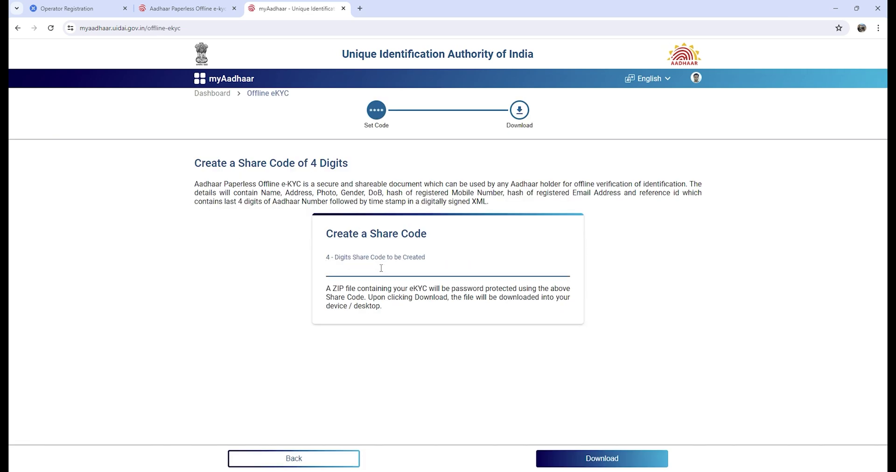
{"action": "left_click", "coordinate": [602, 459]}
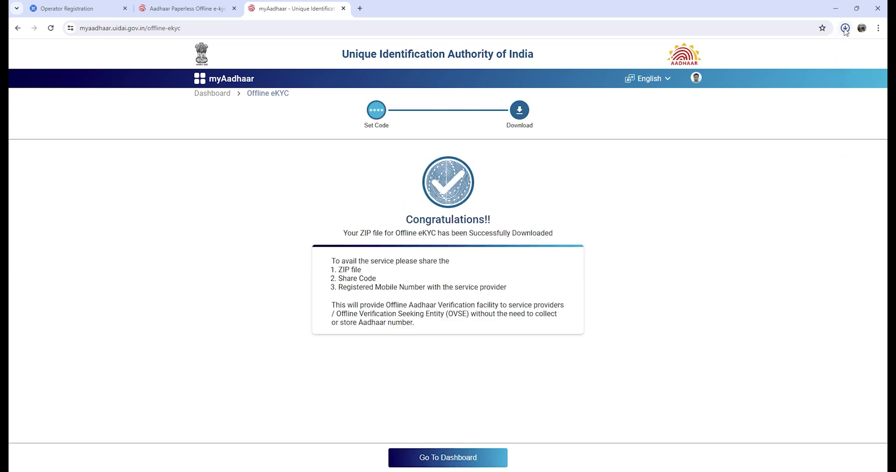
- Open the downloaded offline Aadhaar ZIP from Chrome's recent downloads
{"action": "left_click", "coordinate": [845, 28]}
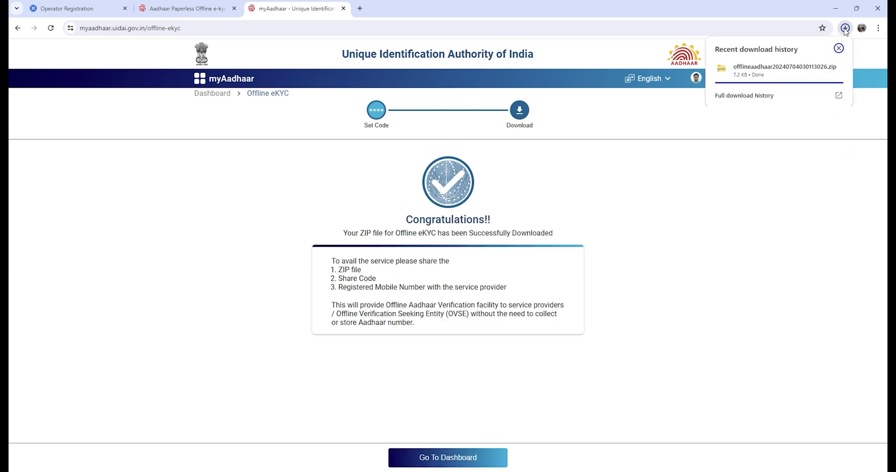
{"action": "mouse_move", "coordinate": [766, 79]}
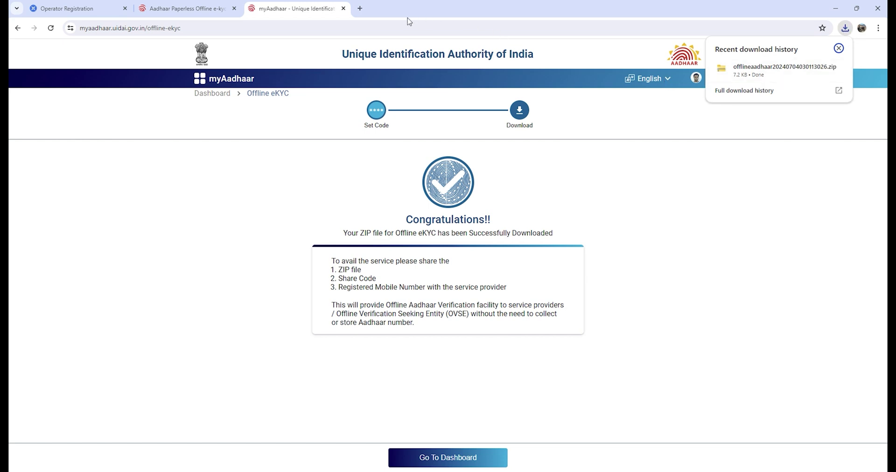
{"action": "left_click", "coordinate": [849, 29]}
{"action": "mouse_move", "coordinate": [807, 70]}
{"action": "left_click", "coordinate": [784, 69]}
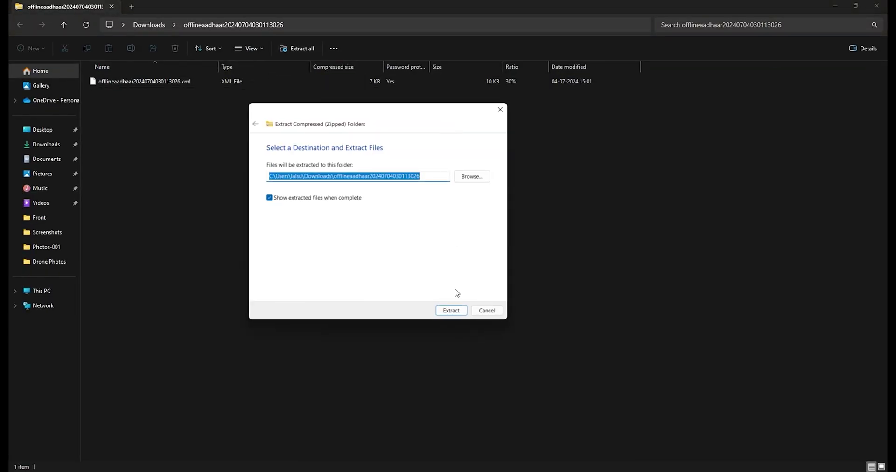
- Extract the ZIP's XML file using the share code as password
{"action": "left_click", "coordinate": [451, 311]}
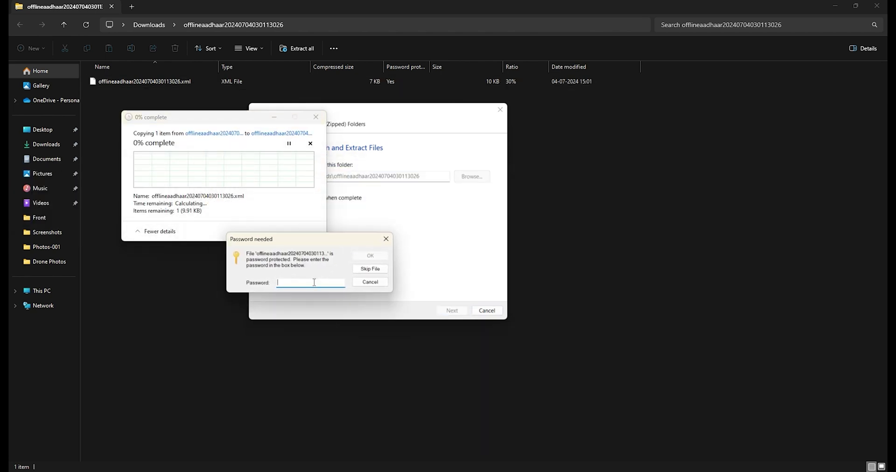
{"action": "type", "text": "****"}
{"action": "left_click", "coordinate": [382, 257]}
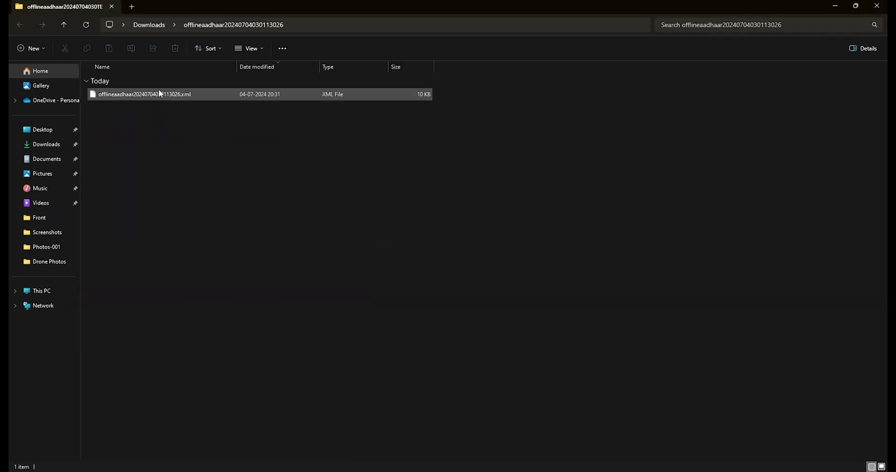
- Check the extracted XML file, then close both File Explorer windows
{"action": "left_click", "coordinate": [184, 94]}
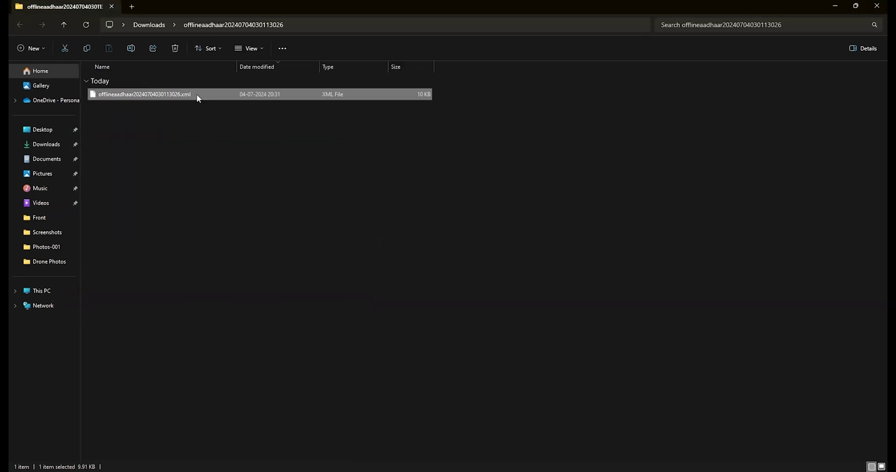
{"action": "left_click_drag", "start_coordinate": [197, 94], "coordinate": [193, 103]}
{"action": "left_click", "coordinate": [211, 130]}
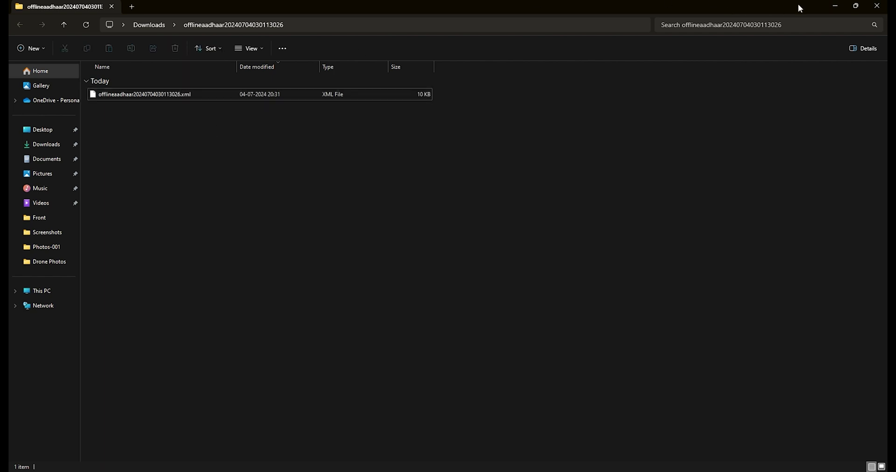
{"action": "left_click", "coordinate": [877, 10]}
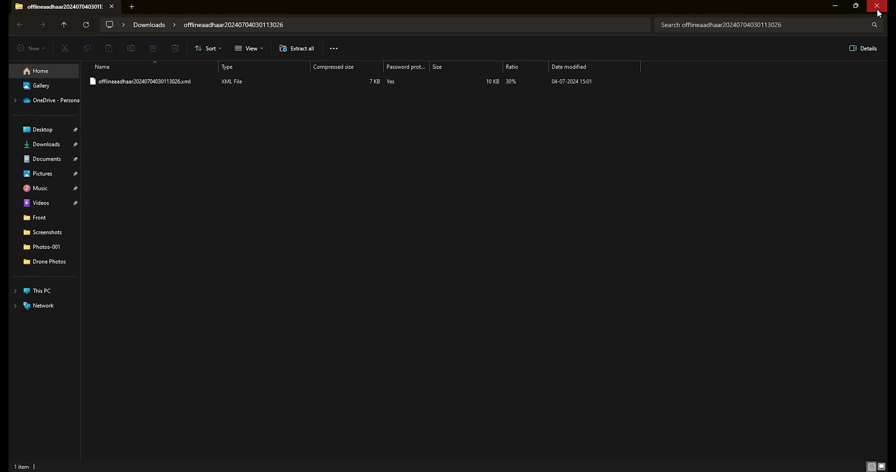
{"action": "left_click", "coordinate": [877, 11]}
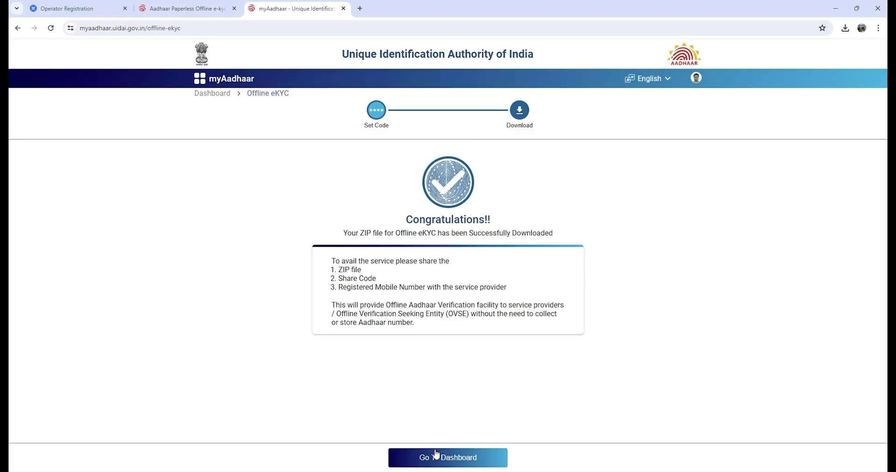
- Return to DigitalSky and attach the offline Aadhaar XML from Downloads > offlineaadhaar
{"action": "left_click", "coordinate": [343, 8]}
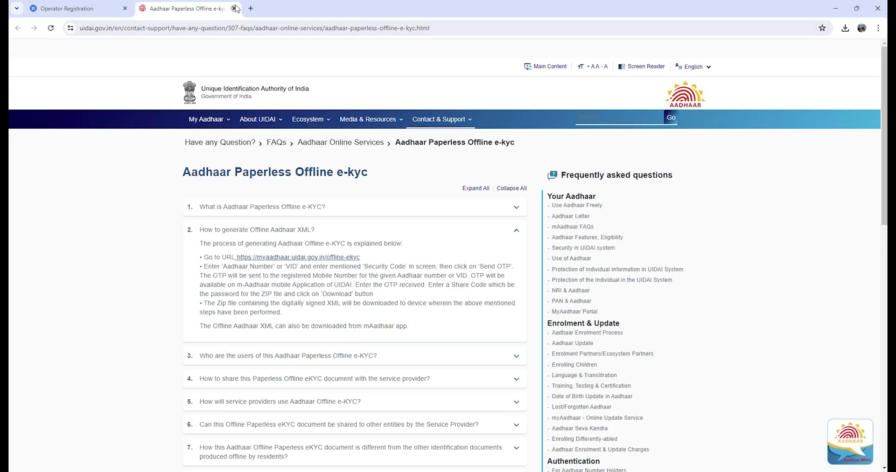
{"action": "left_click", "coordinate": [235, 8]}
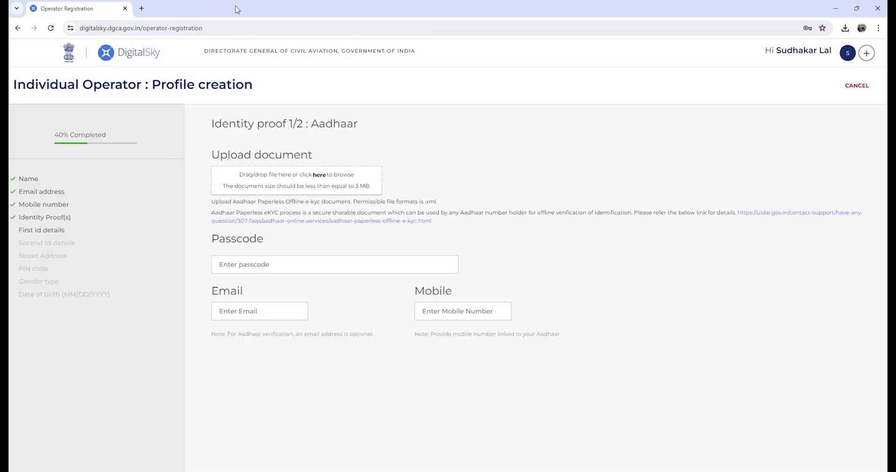
{"action": "left_click", "coordinate": [292, 187]}
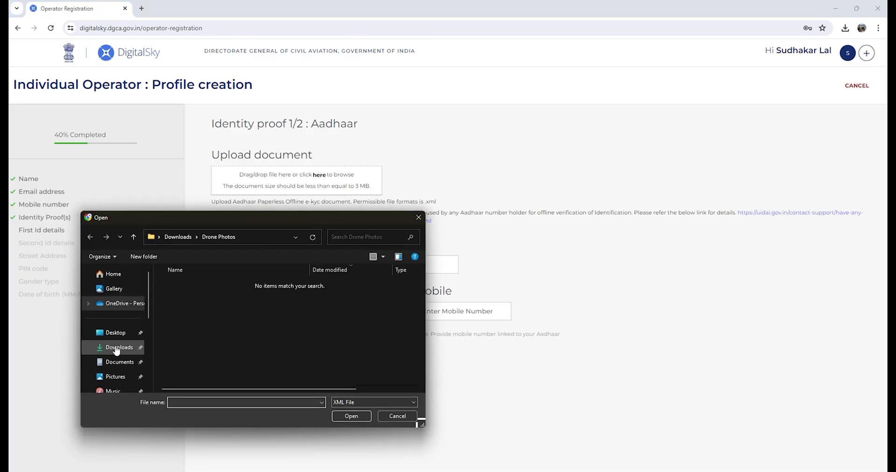
{"action": "left_click", "coordinate": [178, 236]}
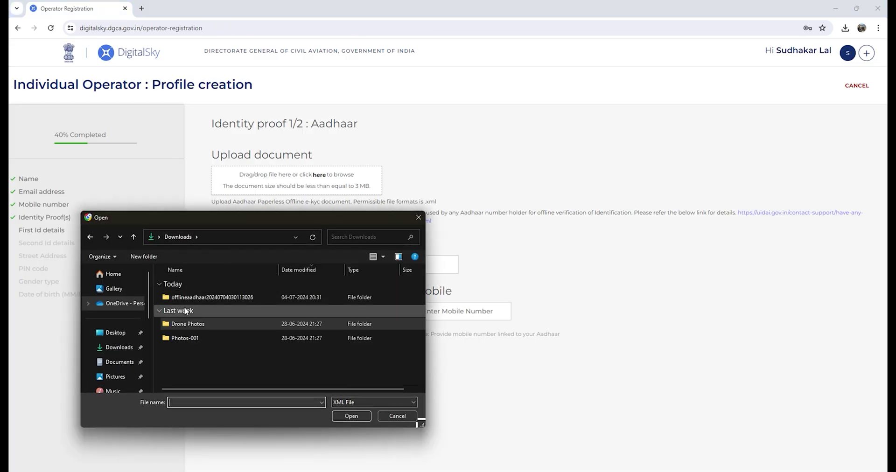
{"action": "double_click", "coordinate": [192, 297]}
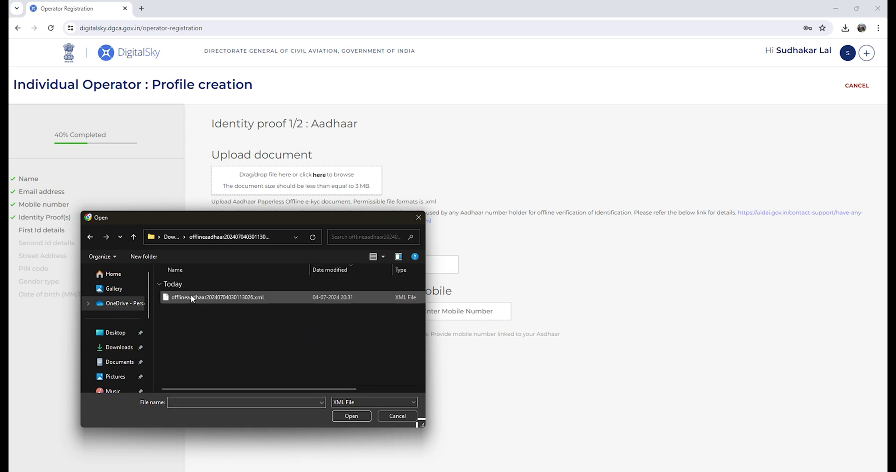
{"action": "double_click", "coordinate": [250, 297]}
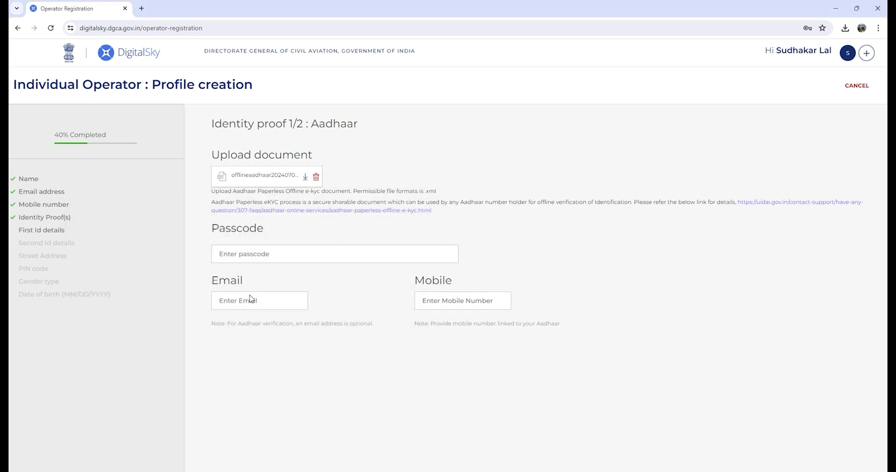
- Enter the share code as the Aadhaar file passcode and continue
{"action": "left_click", "coordinate": [260, 251]}
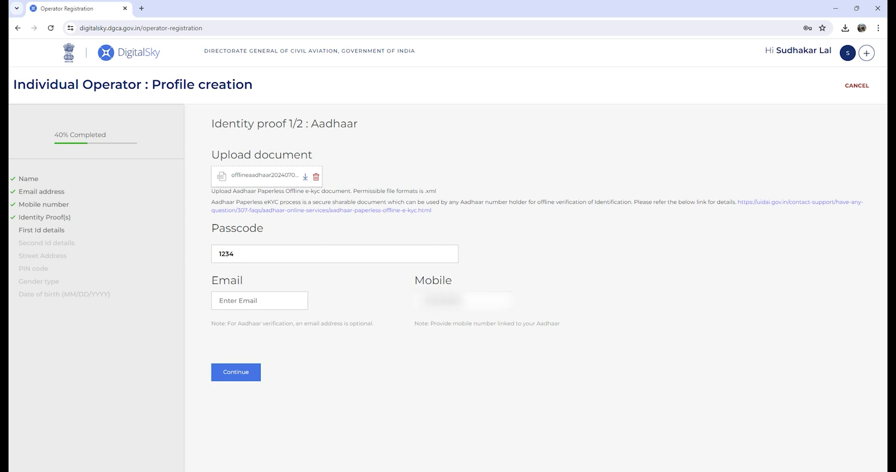
{"action": "left_click", "coordinate": [236, 372]}
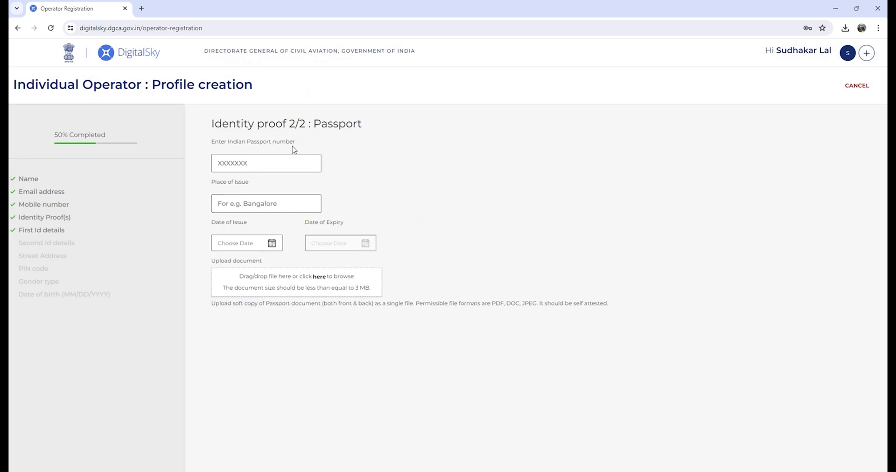
- Enter the passport number and place of issue, with an issue date in December 2019
{"action": "left_click_drag", "start_coordinate": [313, 124], "coordinate": [369, 136]}
{"action": "left_click", "coordinate": [284, 161]}
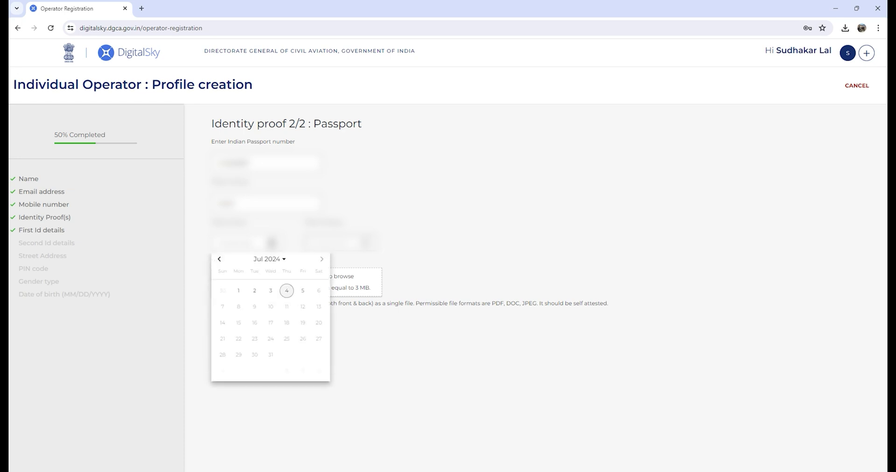
{"action": "left_click", "coordinate": [268, 259]}
{"action": "left_click", "coordinate": [237, 302]}
{"action": "left_click", "coordinate": [306, 327]}
{"action": "left_click", "coordinate": [302, 291]}
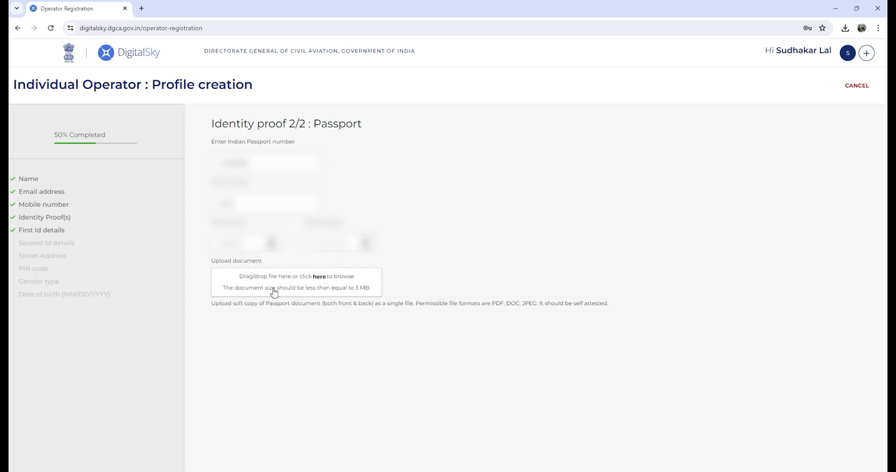
- Set the passport expiry date to 5 December 2029
{"action": "left_click", "coordinate": [367, 249]}
{"action": "left_click", "coordinate": [361, 259]}
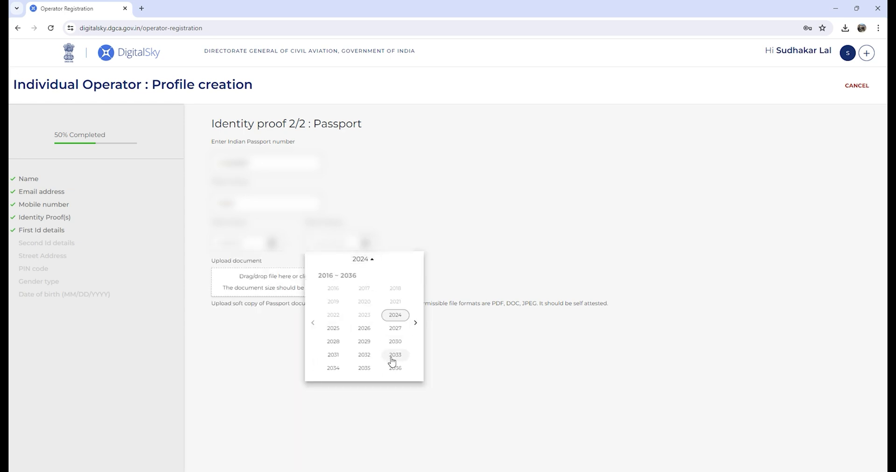
{"action": "left_click", "coordinate": [363, 343]}
{"action": "left_click", "coordinate": [396, 327]}
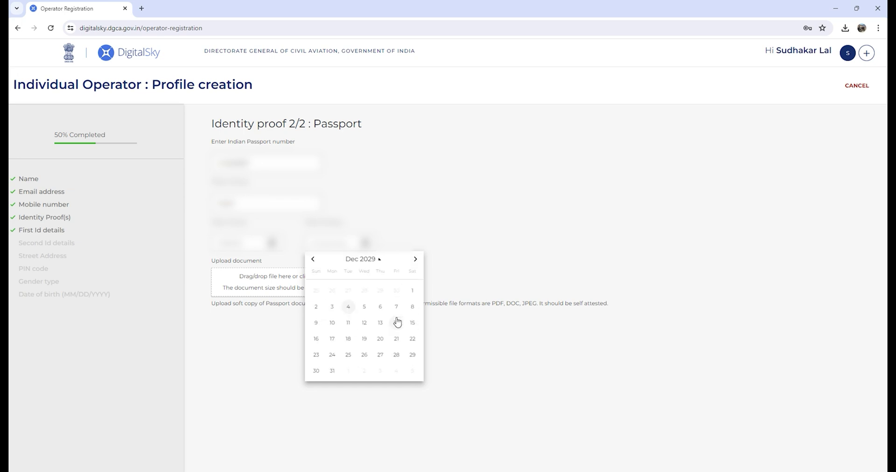
{"action": "left_click", "coordinate": [364, 307]}
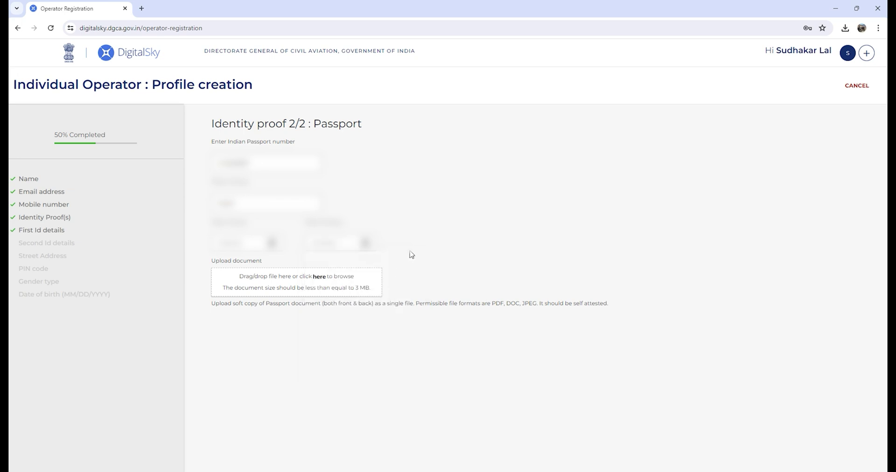
- Upload Passport.pdf from the Downloads folder as the passport proof
{"action": "left_click", "coordinate": [277, 282]}
{"action": "left_click", "coordinate": [194, 238]}
{"action": "scroll", "coordinate": [206, 364], "scroll_direction": "down", "scroll_amount": 1}
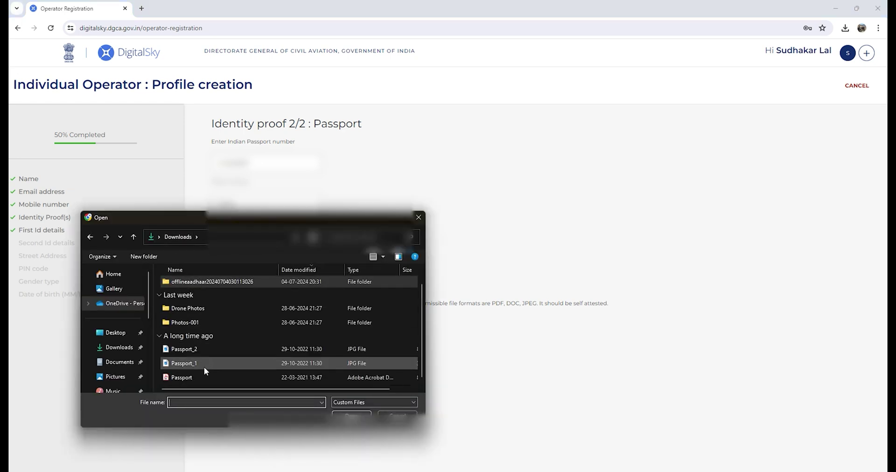
{"action": "double_click", "coordinate": [208, 376]}
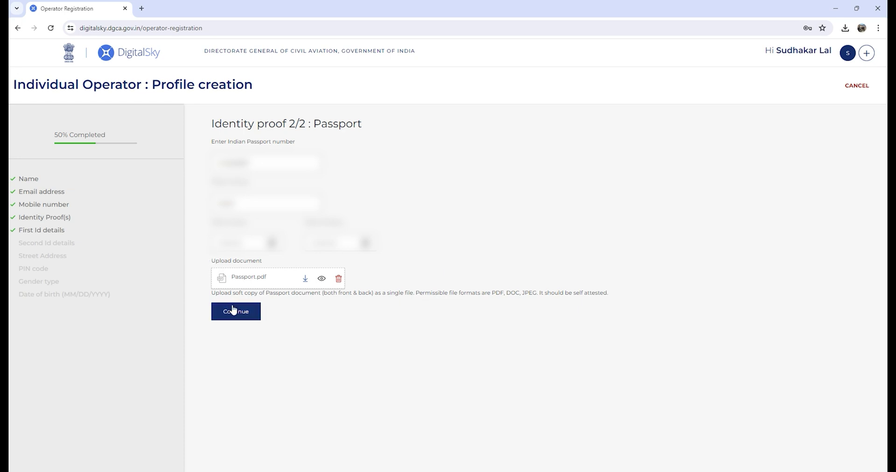
{"action": "left_click_drag", "start_coordinate": [211, 294], "coordinate": [574, 306]}
- Submit the passport details and keep the street address the same as Aadhaar
{"action": "left_click", "coordinate": [575, 306]}
{"action": "left_click", "coordinate": [242, 313]}
{"action": "left_click", "coordinate": [234, 182]}
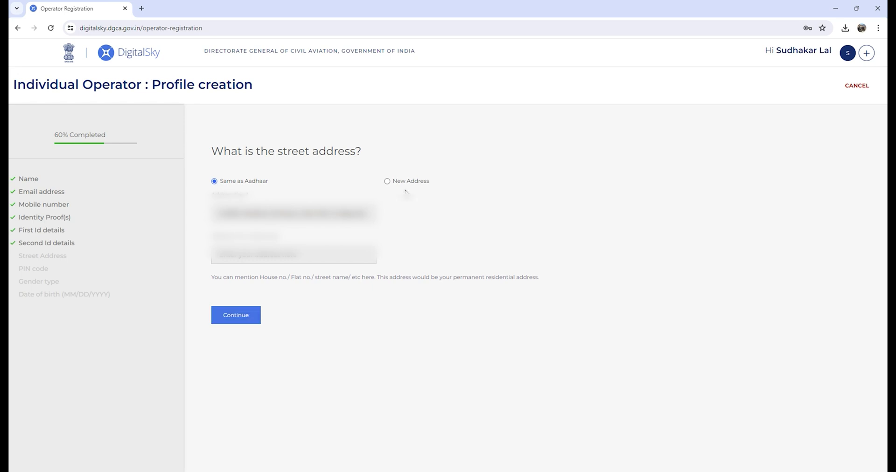
{"action": "left_click", "coordinate": [388, 182]}
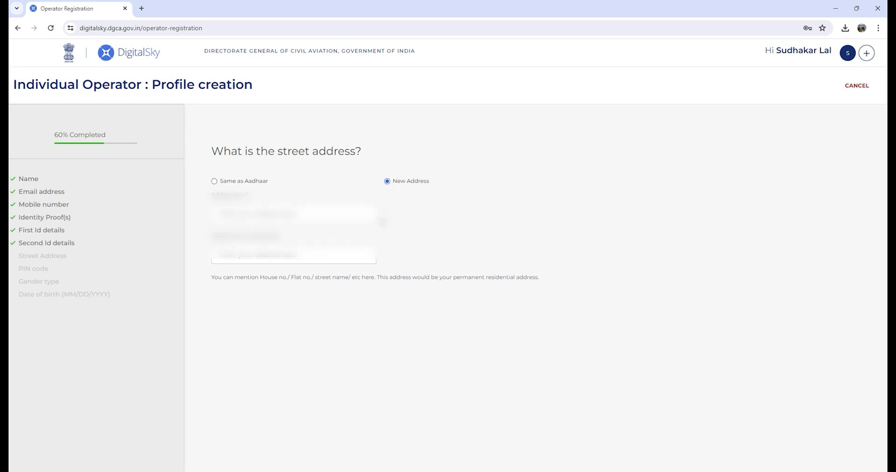
{"action": "left_click", "coordinate": [226, 183]}
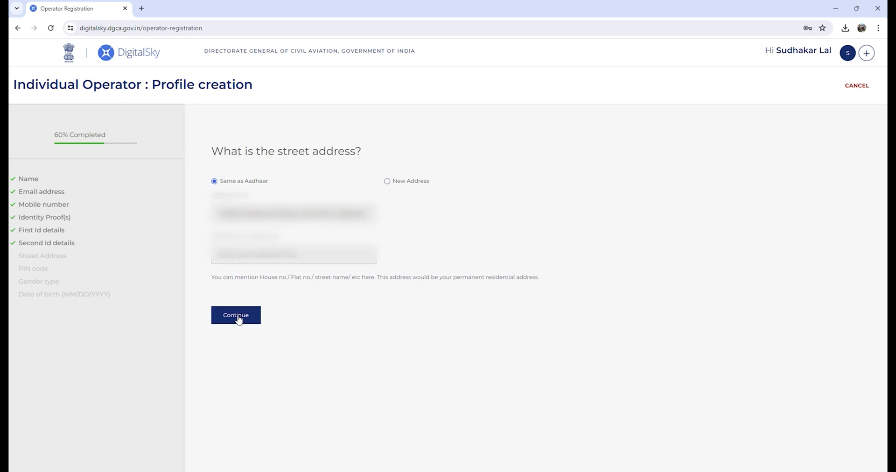
{"action": "left_click", "coordinate": [238, 317]}
- Set gender to MALE, accept the pre-filled date of birth, and preview the profile
{"action": "left_click", "coordinate": [236, 201]}
{"action": "left_click", "coordinate": [230, 233]}
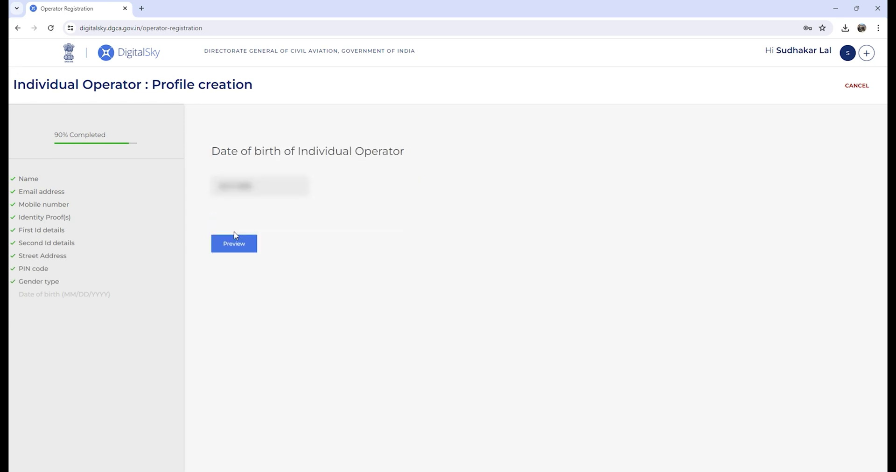
{"action": "left_click", "coordinate": [241, 253]}
{"action": "left_click", "coordinate": [241, 251]}
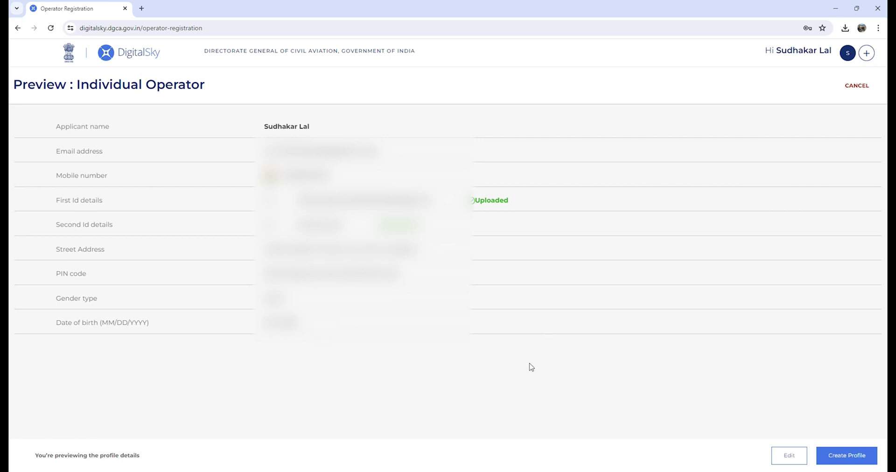
- Create the individual operator profile from the preview, agreeing to the truthfulness declaration
{"action": "left_click", "coordinate": [848, 461]}
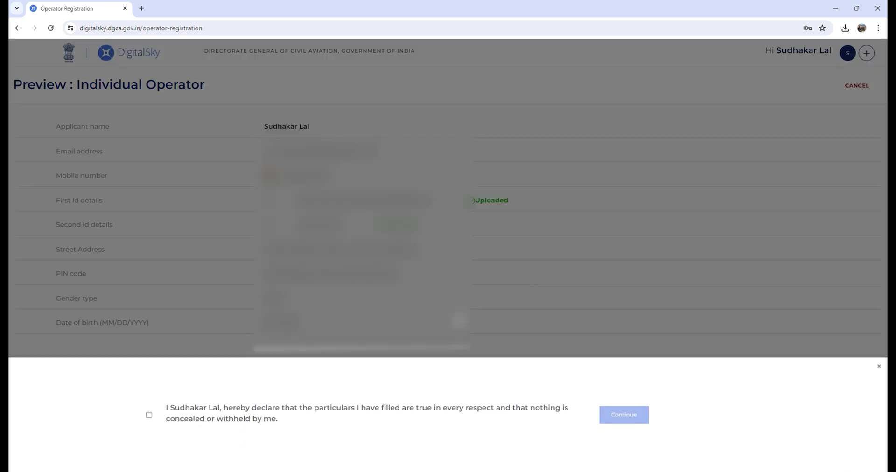
{"action": "left_click", "coordinate": [256, 409]}
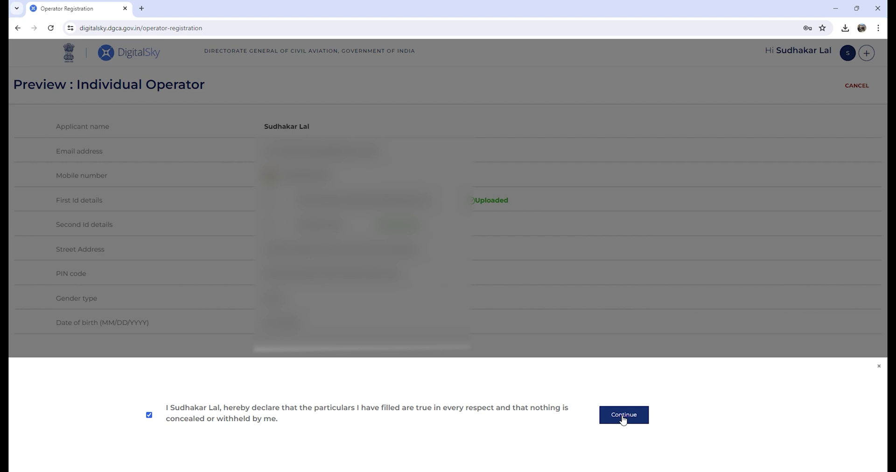
{"action": "left_click", "coordinate": [622, 416]}
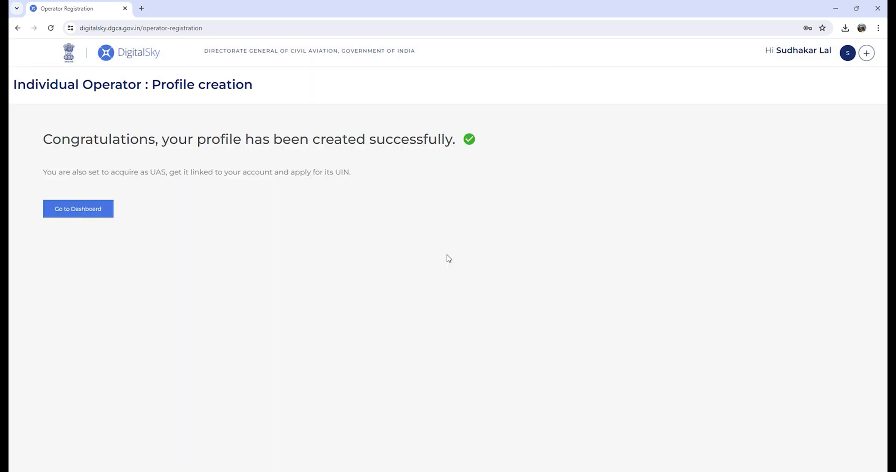
- From the dashboard, start adding a UAS and dismiss the UIN error
{"action": "left_click", "coordinate": [86, 209]}
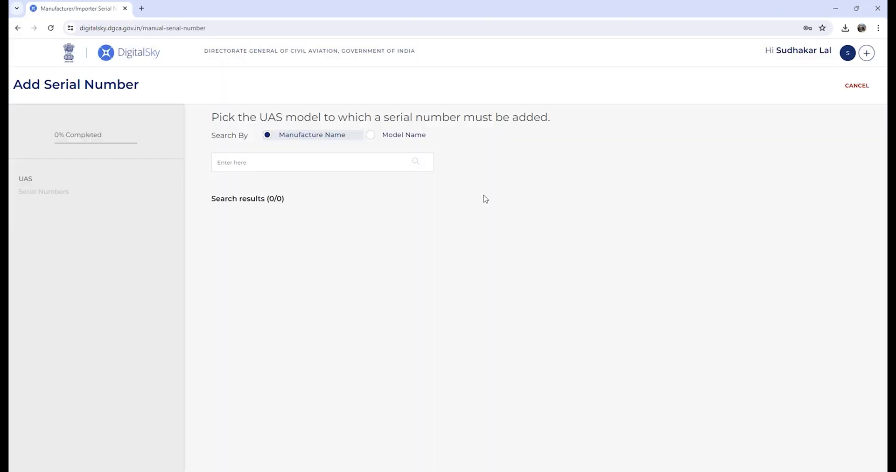
{"action": "left_click", "coordinate": [480, 228]}
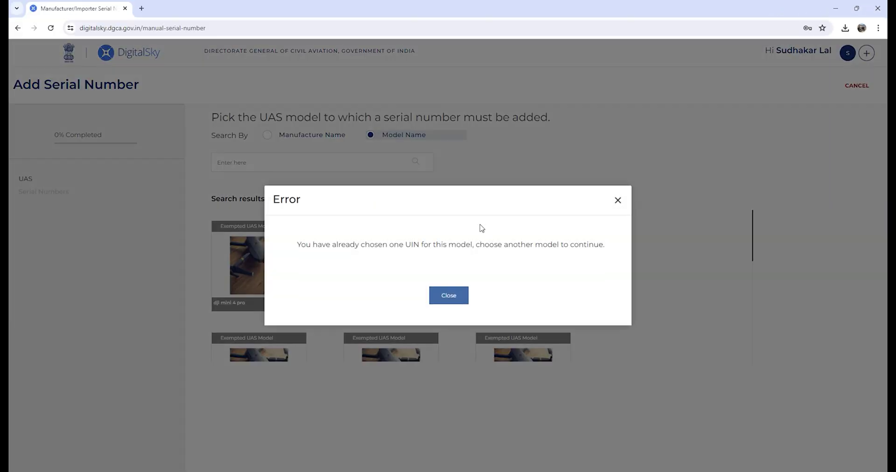
{"action": "left_click", "coordinate": [618, 200]}
- Pick the dji mini 3 model after the dji mini 4 pro is refused for its existing UIN
{"action": "scroll", "coordinate": [613, 283], "scroll_direction": "down", "scroll_amount": 1}
{"action": "scroll", "coordinate": [350, 298], "scroll_direction": "down", "scroll_amount": 3}
{"action": "scroll", "coordinate": [537, 327], "scroll_direction": "up", "scroll_amount": 4}
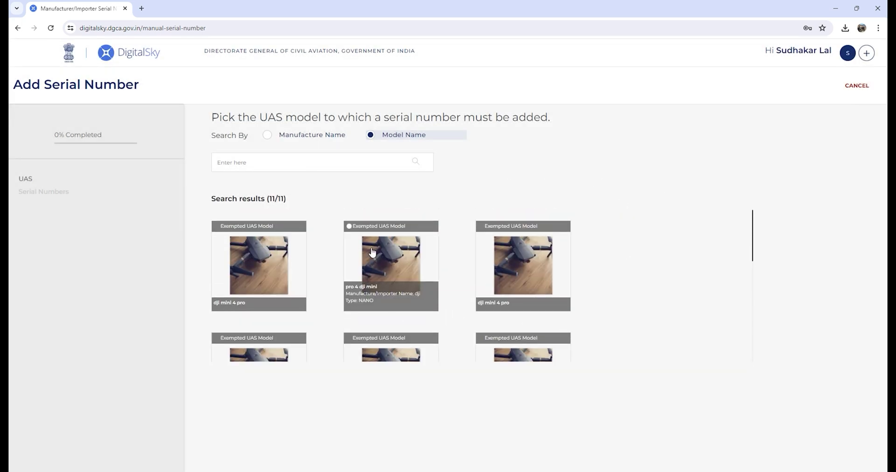
{"action": "left_click", "coordinate": [352, 229]}
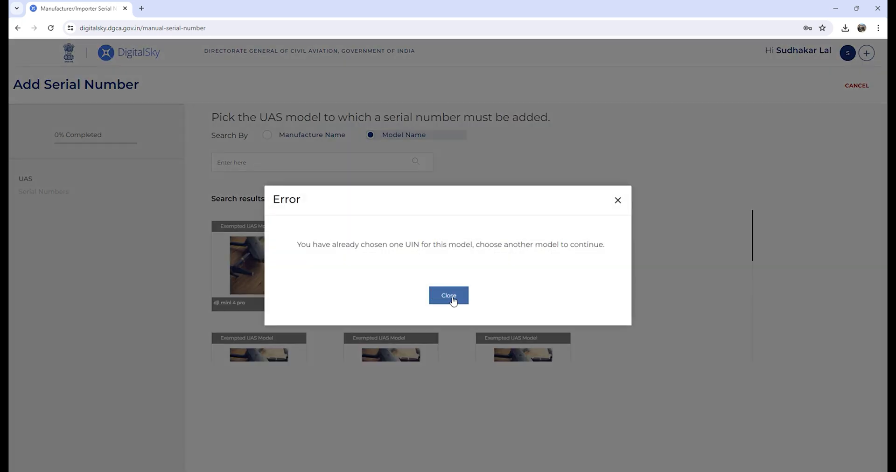
{"action": "left_click", "coordinate": [450, 300]}
{"action": "scroll", "coordinate": [443, 320], "scroll_direction": "down", "scroll_amount": 2}
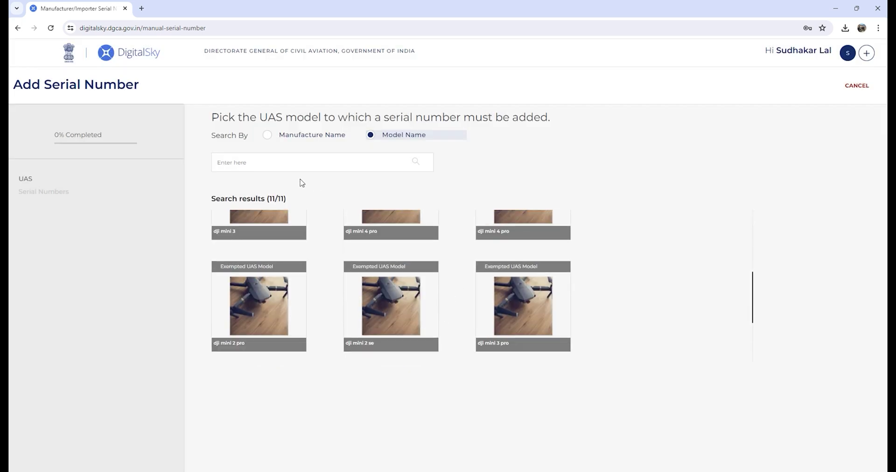
{"action": "left_click", "coordinate": [223, 232]}
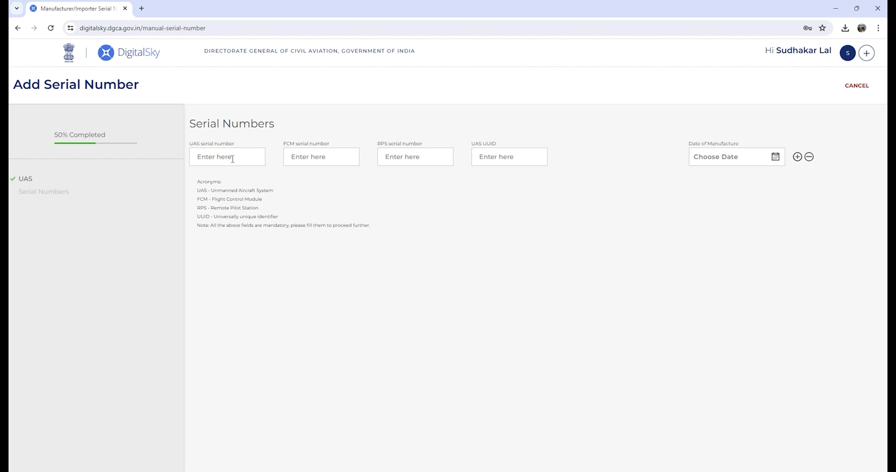
- Return to the dji mini 3 Add Serial Number page with its serial fields still empty
{"action": "left_click_drag", "start_coordinate": [188, 143], "coordinate": [502, 146]}
{"action": "left_click", "coordinate": [339, 145]}
{"action": "left_click", "coordinate": [479, 149]}
{"action": "left_click", "coordinate": [505, 147]}
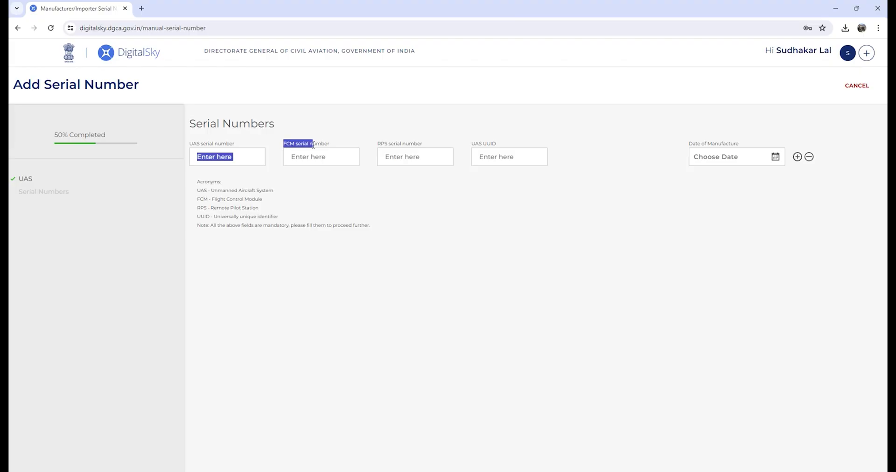
{"action": "left_click", "coordinate": [334, 146]}
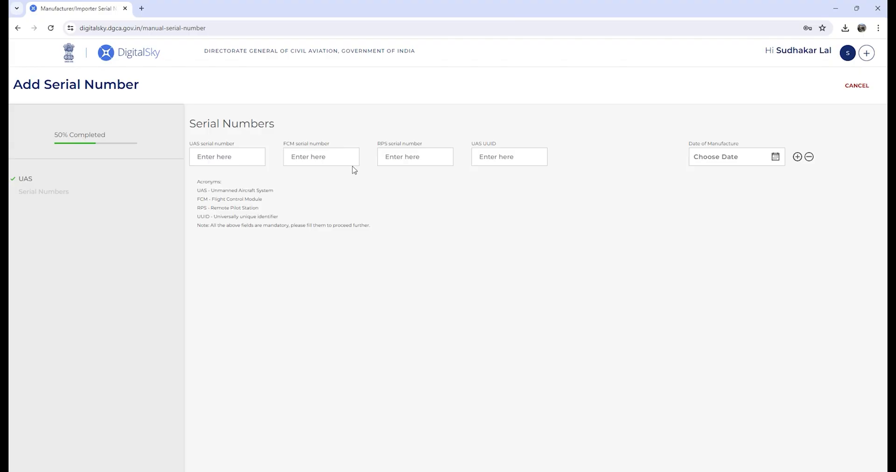
- Copy the aircraft serials from Notepad into the UAS, FCM and RPS serial fields
{"action": "key", "text": "alt+Tab"}
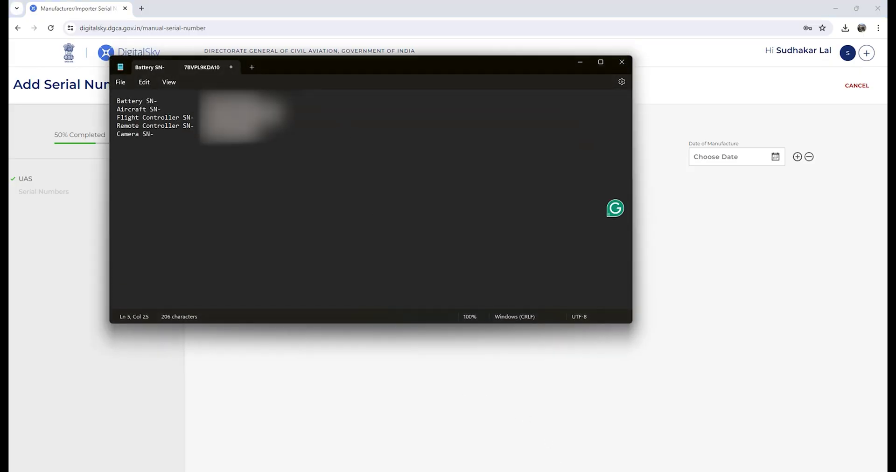
{"action": "left_click_drag", "start_coordinate": [201, 101], "coordinate": [279, 109]}
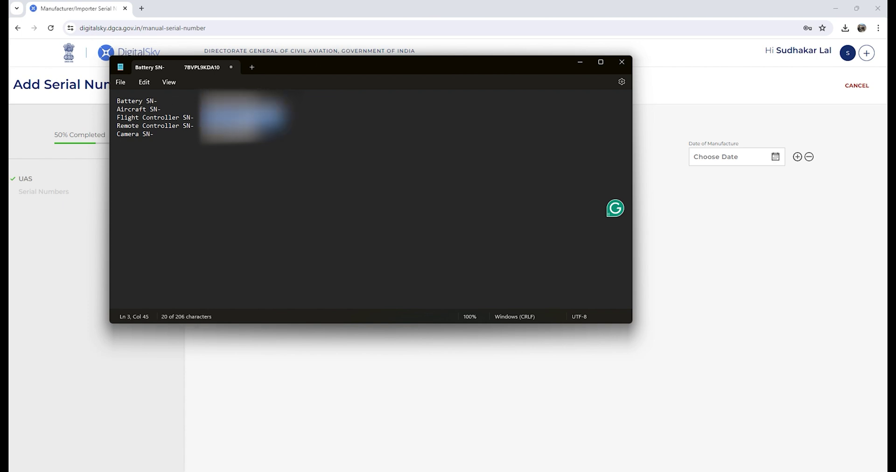
{"action": "left_click", "coordinate": [286, 152]}
{"action": "left_click_drag", "start_coordinate": [206, 110], "coordinate": [279, 109]}
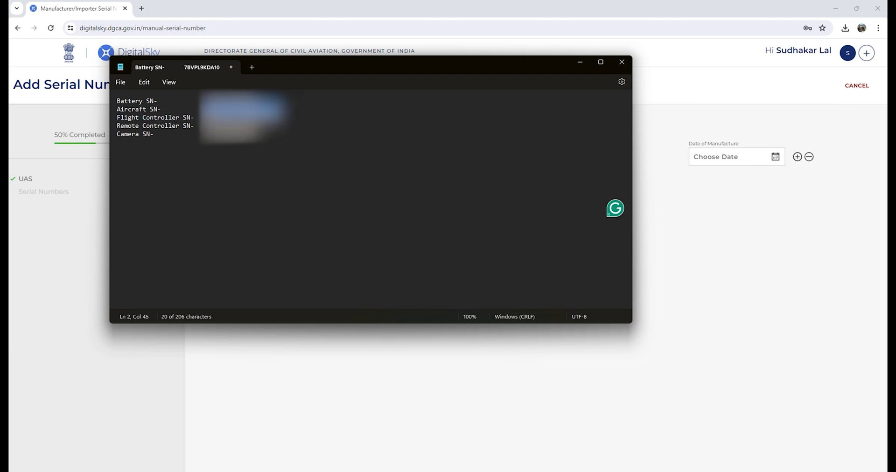
{"action": "left_click", "coordinate": [581, 62]}
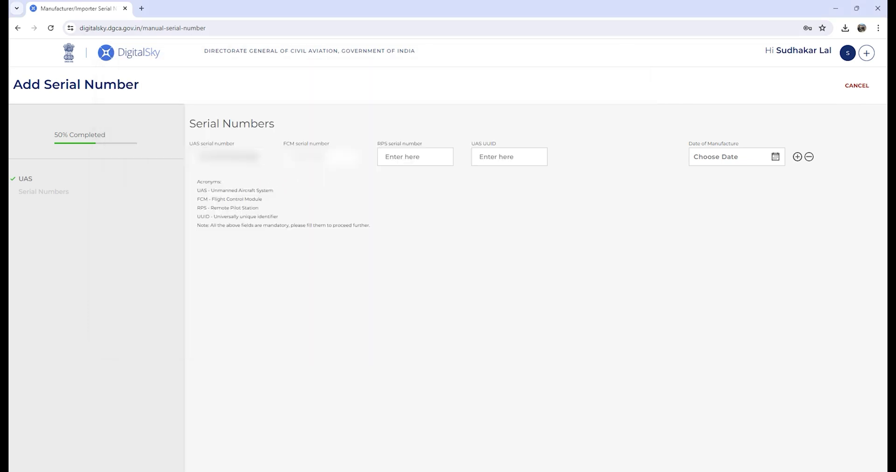
{"action": "double_click", "coordinate": [213, 144]}
{"action": "left_click", "coordinate": [279, 147]}
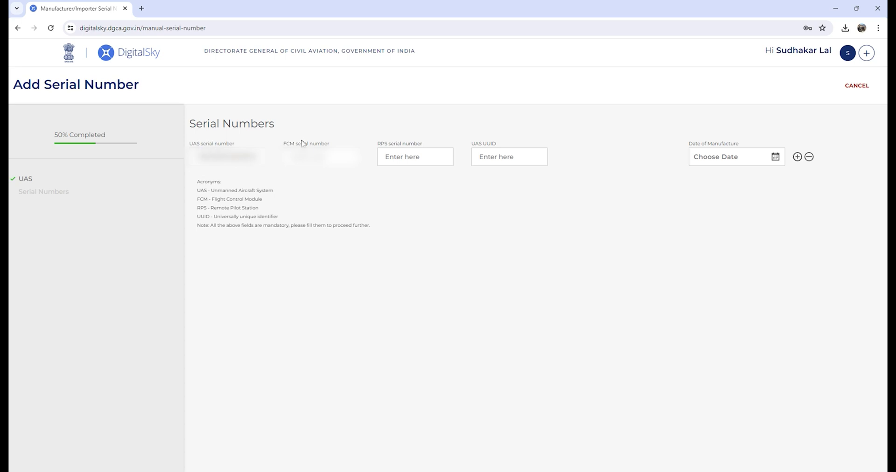
{"action": "double_click", "coordinate": [394, 144]}
{"action": "double_click", "coordinate": [475, 144]}
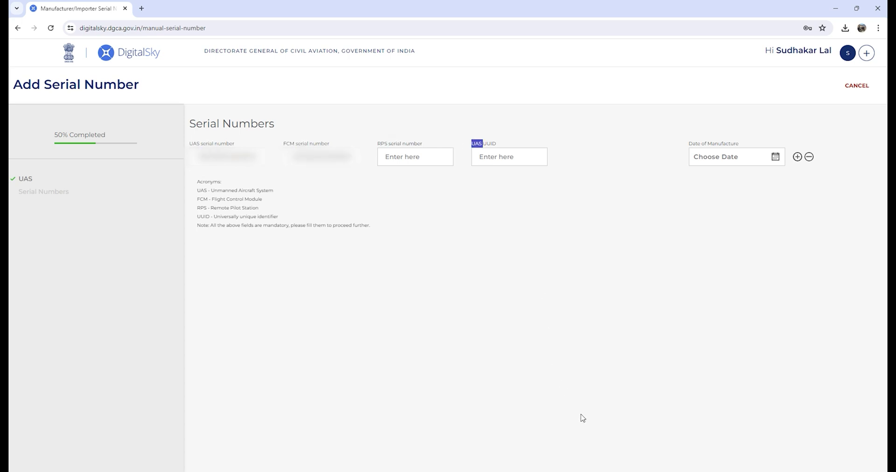
- Copy the remote controller serial from Notepad and paste it as the UAS UUID
{"action": "key", "text": "alt+Tab"}
{"action": "left_click", "coordinate": [227, 126]}
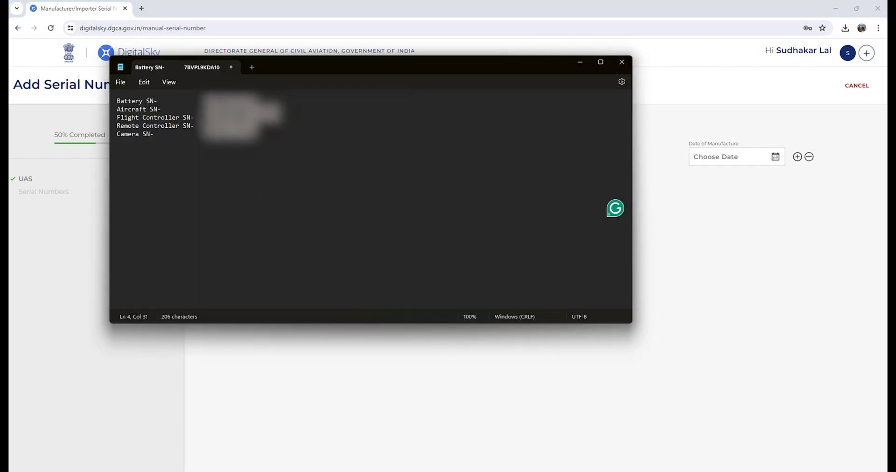
{"action": "left_click_drag", "start_coordinate": [231, 126], "coordinate": [213, 135]}
{"action": "double_click", "coordinate": [230, 126]}
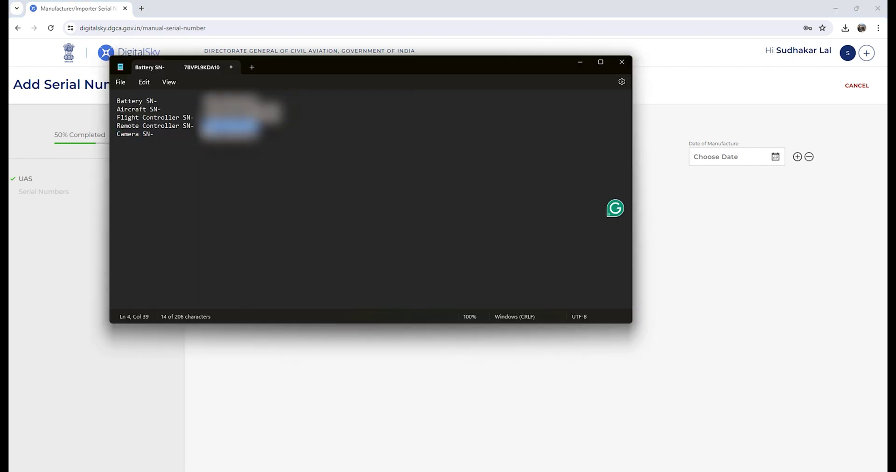
{"action": "left_click", "coordinate": [581, 63]}
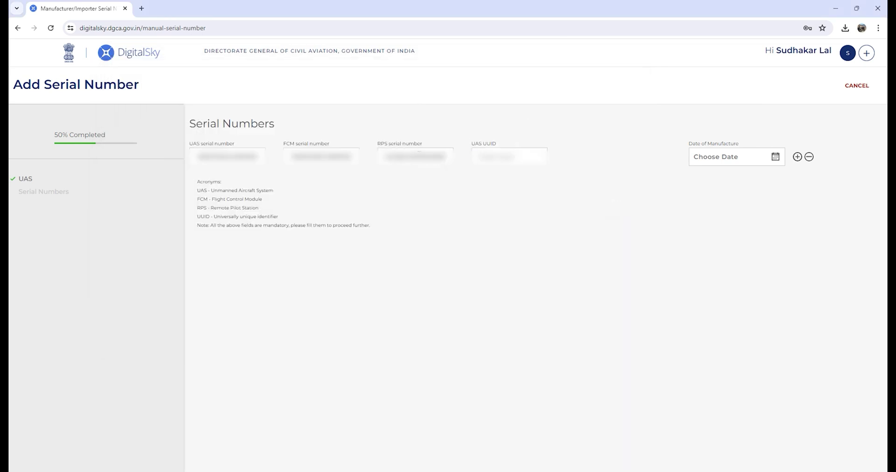
{"action": "left_click", "coordinate": [492, 160]}
{"action": "key", "text": "ctrl+v"}
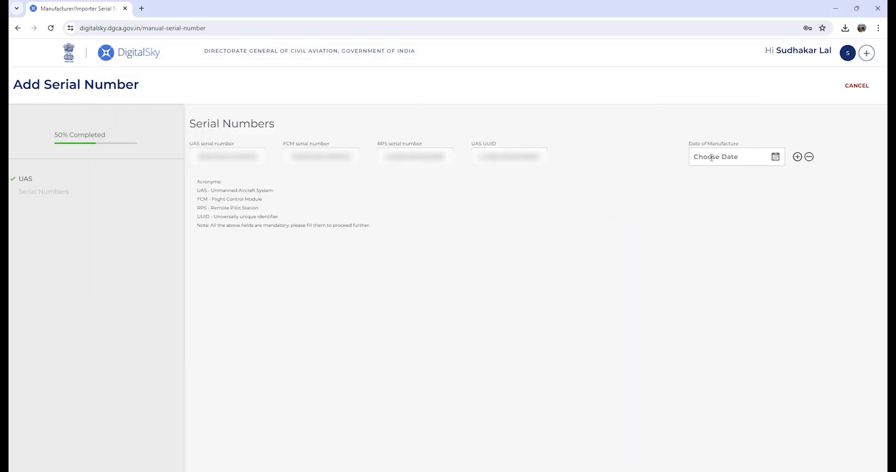
- Open and close the Date of Manufacture calendar, leaving the date empty
{"action": "left_click", "coordinate": [711, 157]}
{"action": "mouse_move", "coordinate": [700, 154]}
{"action": "left_mouse_down"}
{"action": "mouse_move", "coordinate": [690, 142]}
{"action": "mouse_move", "coordinate": [739, 143]}
{"action": "mouse_move", "coordinate": [686, 149]}
{"action": "left_mouse_up"}
{"action": "left_click", "coordinate": [729, 143]}
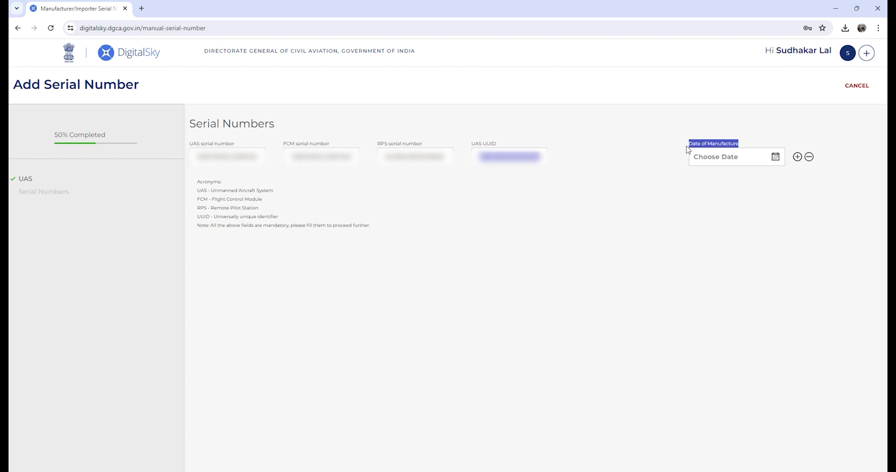
{"action": "left_click", "coordinate": [690, 146]}
{"action": "triple_click", "coordinate": [692, 142]}
{"action": "left_click", "coordinate": [692, 143]}
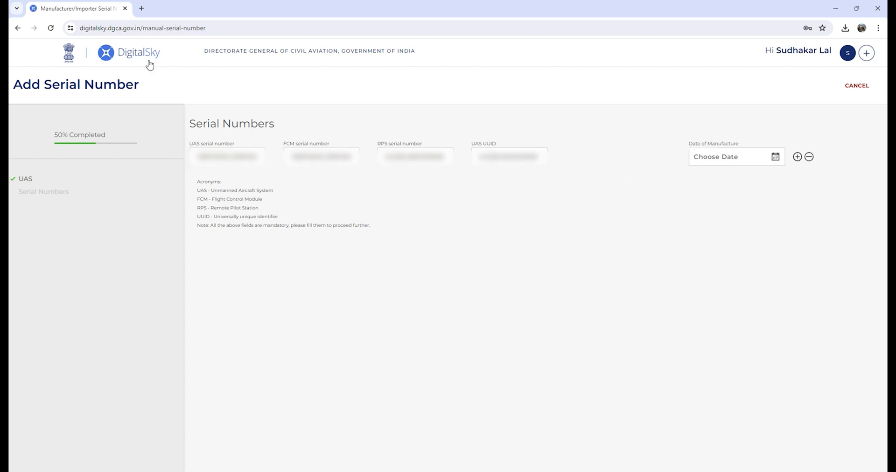
- Search Google for 'dji warranty check online' and open DJI's Device Info Inquiry result
{"action": "left_click", "coordinate": [141, 8]}
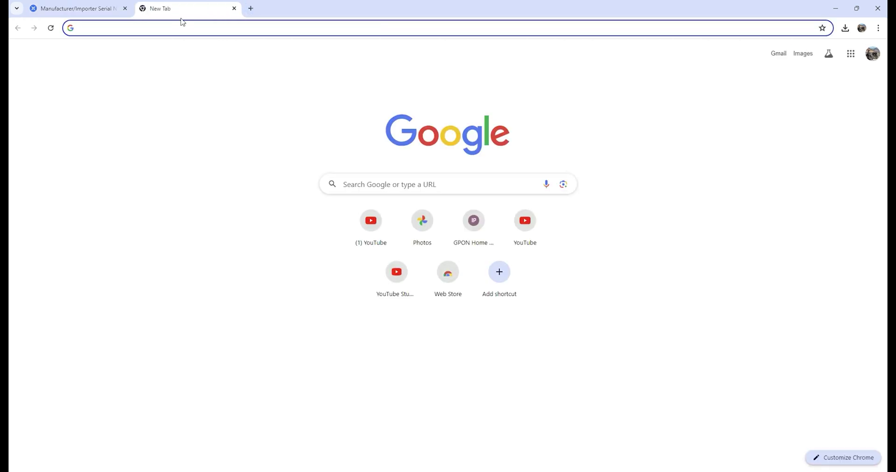
{"action": "type", "text": "dji warranty check online"}
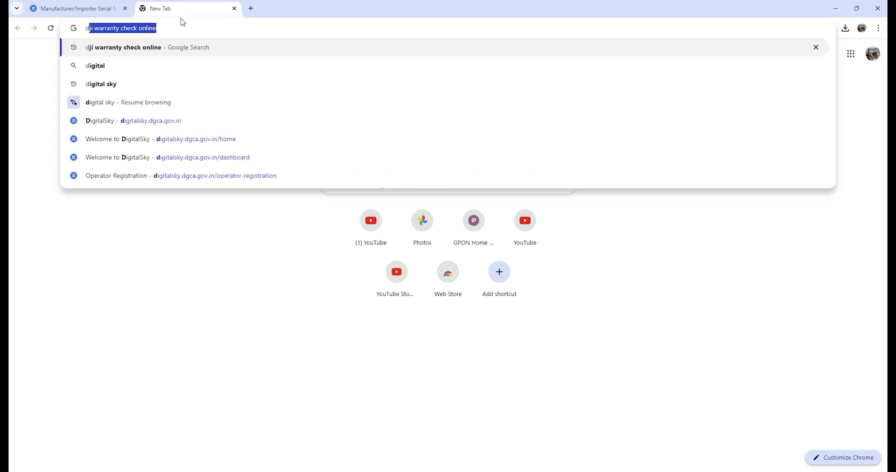
{"action": "left_click", "coordinate": [138, 52]}
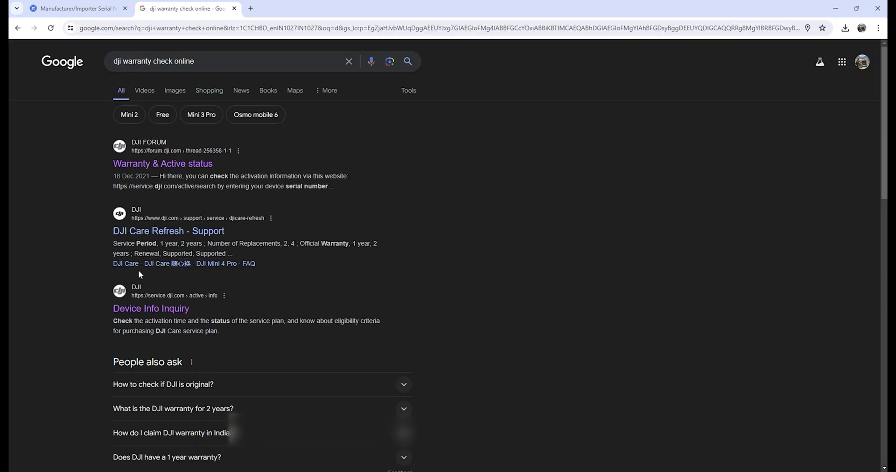
{"action": "left_click", "coordinate": [141, 309]}
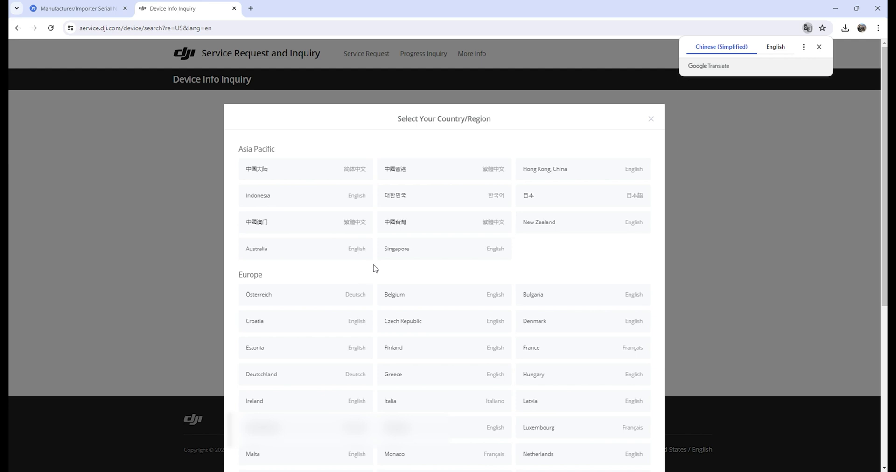
- Look up the pasted drone serial with Singapore as region after the slide verification
{"action": "left_click", "coordinate": [439, 253]}
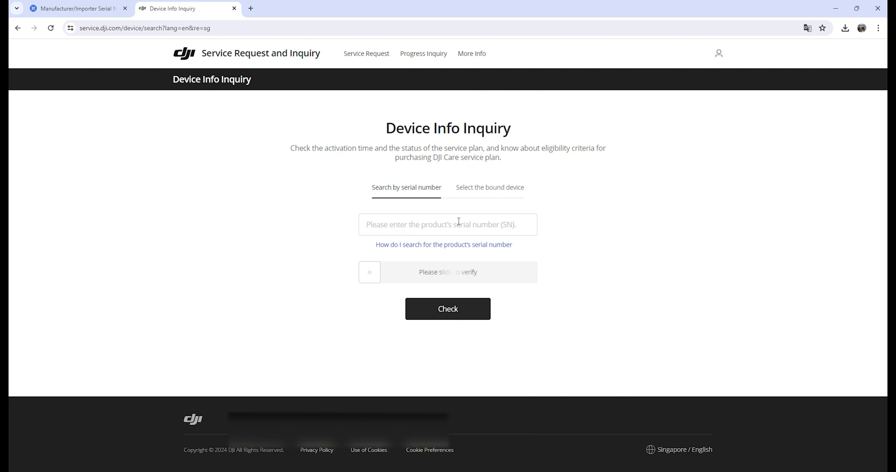
{"action": "key", "text": "ctrl+v"}
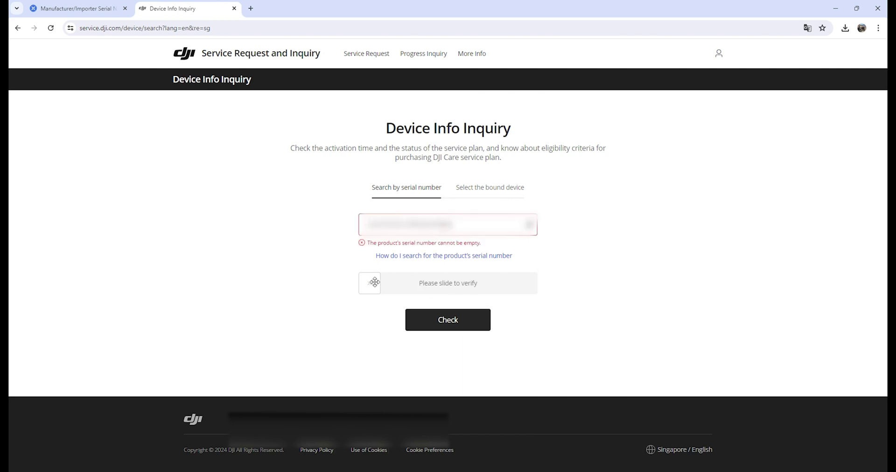
{"action": "left_click_drag", "start_coordinate": [370, 283], "coordinate": [532, 282]}
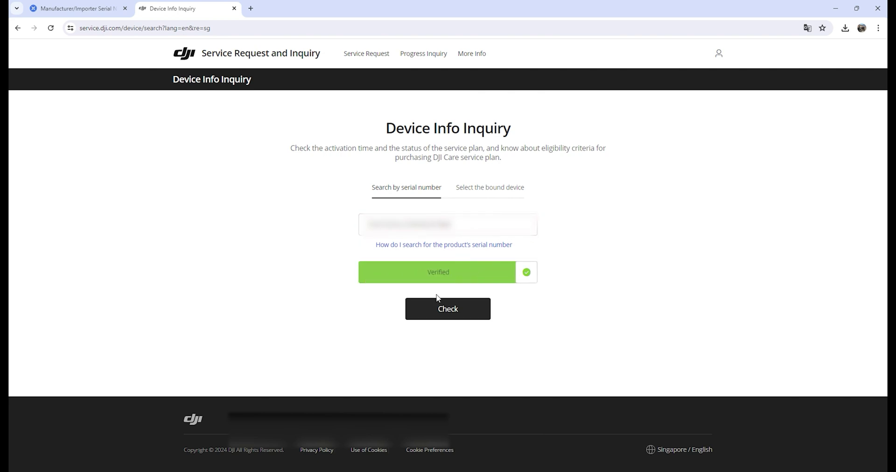
{"action": "left_click", "coordinate": [439, 309]}
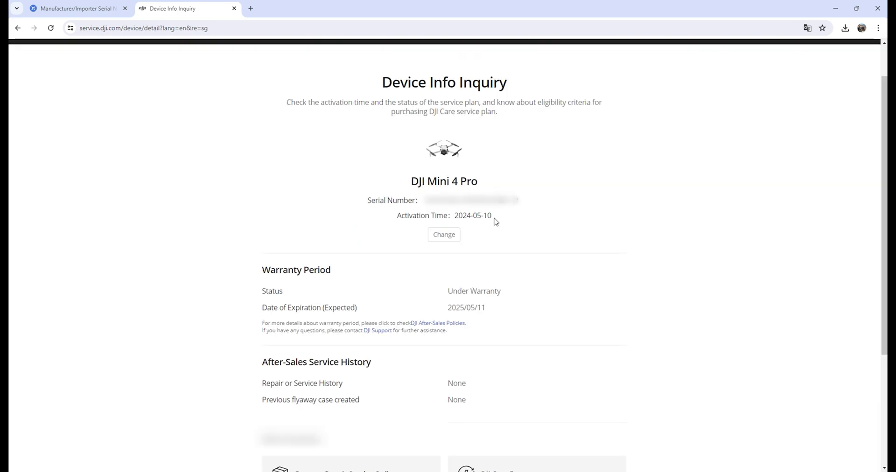
- Check the 2024-05-10 activation date and Under Warranty status in the results
{"action": "left_click_drag", "start_coordinate": [494, 218], "coordinate": [453, 219]}
{"action": "left_click", "coordinate": [495, 229]}
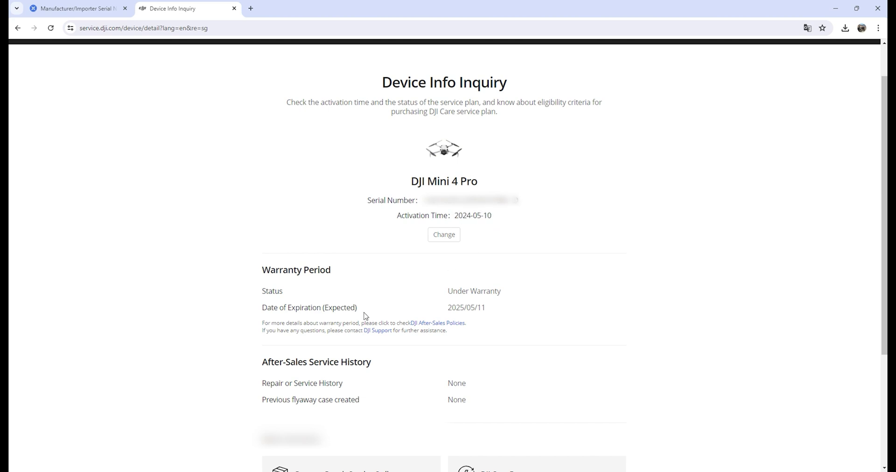
{"action": "left_click_drag", "start_coordinate": [451, 291], "coordinate": [447, 308]}
{"action": "left_click", "coordinate": [509, 290]}
{"action": "mouse_move", "coordinate": [457, 216]}
{"action": "left_mouse_down"}
{"action": "mouse_move", "coordinate": [480, 225]}
{"action": "mouse_move", "coordinate": [454, 216]}
{"action": "left_mouse_up"}
{"action": "left_click", "coordinate": [493, 218]}
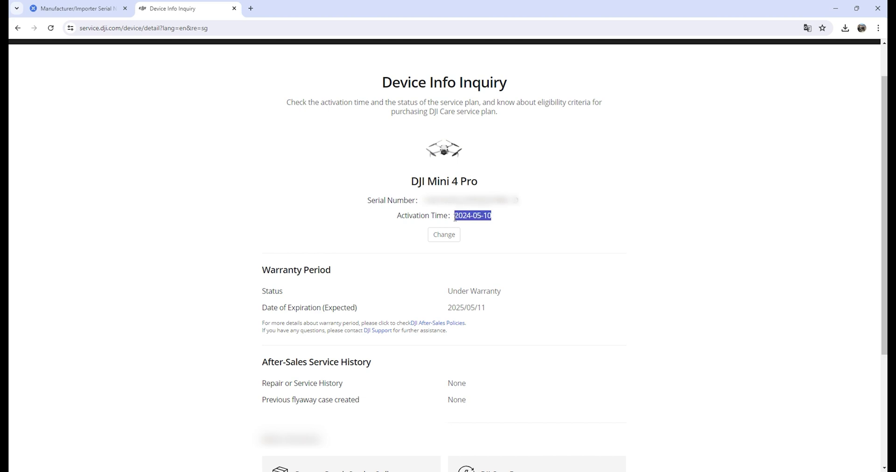
- Set the Date of Manufacture to 10 May 2024 on the Add Serial Number form
{"action": "left_click", "coordinate": [103, 7]}
{"action": "left_click", "coordinate": [776, 156]}
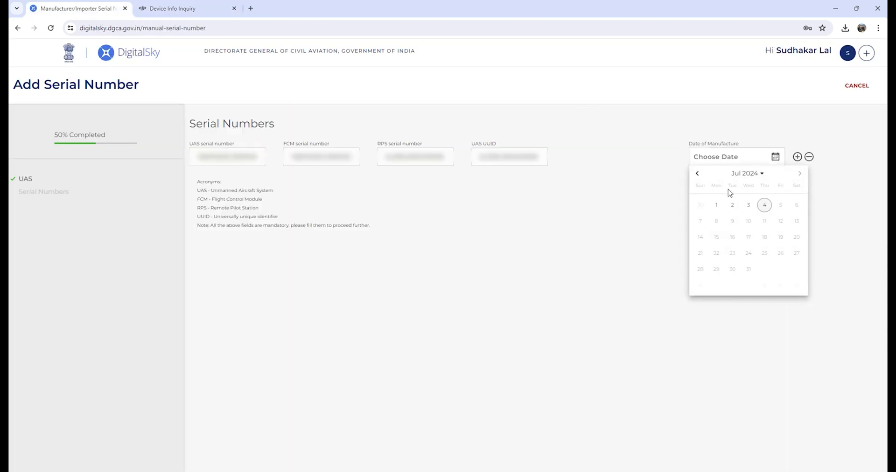
{"action": "left_click", "coordinate": [696, 174]}
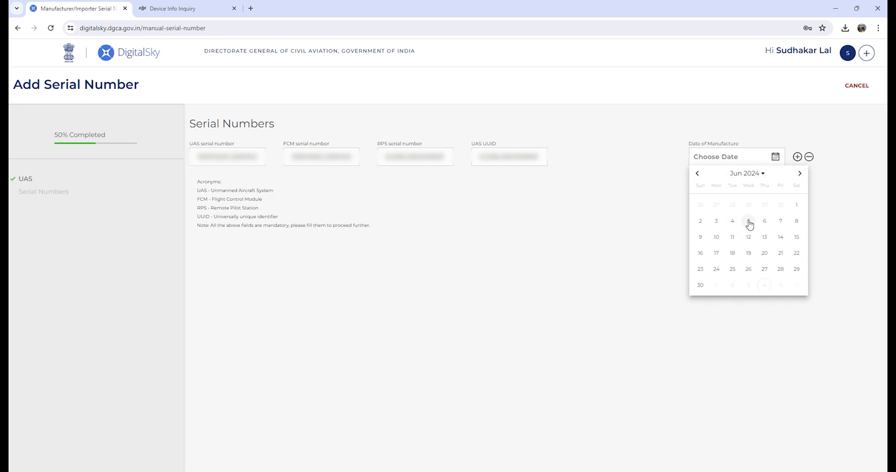
{"action": "left_click", "coordinate": [697, 173]}
{"action": "left_click", "coordinate": [780, 222]}
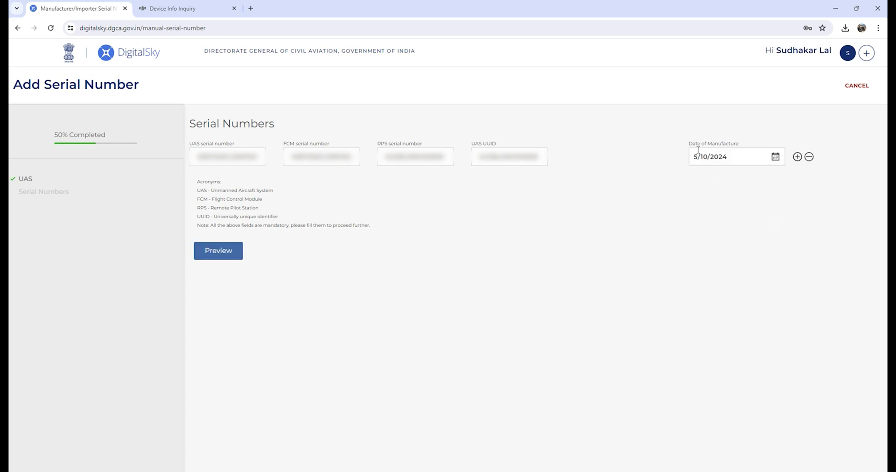
- Preview the entered serial numbers and review the FCM and serial column headings
{"action": "left_click", "coordinate": [222, 253]}
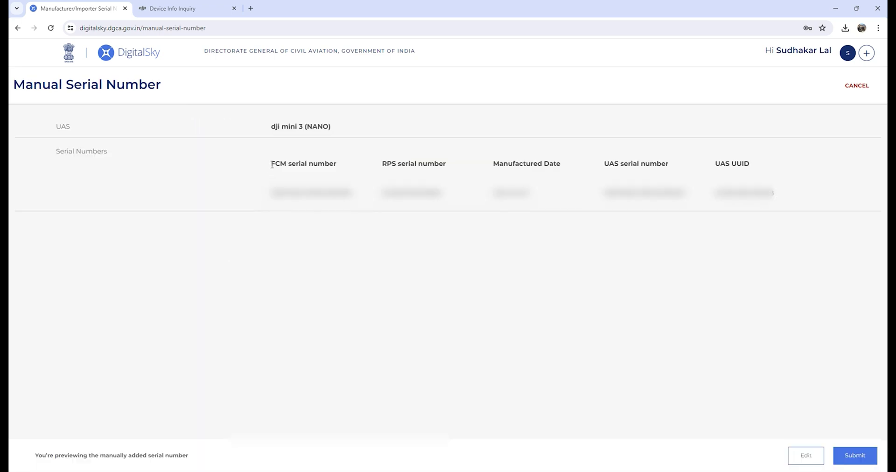
{"action": "left_click_drag", "start_coordinate": [272, 164], "coordinate": [365, 177]}
{"action": "left_click", "coordinate": [382, 176]}
{"action": "left_click_drag", "start_coordinate": [268, 171], "coordinate": [793, 166]}
{"action": "left_click", "coordinate": [803, 233]}
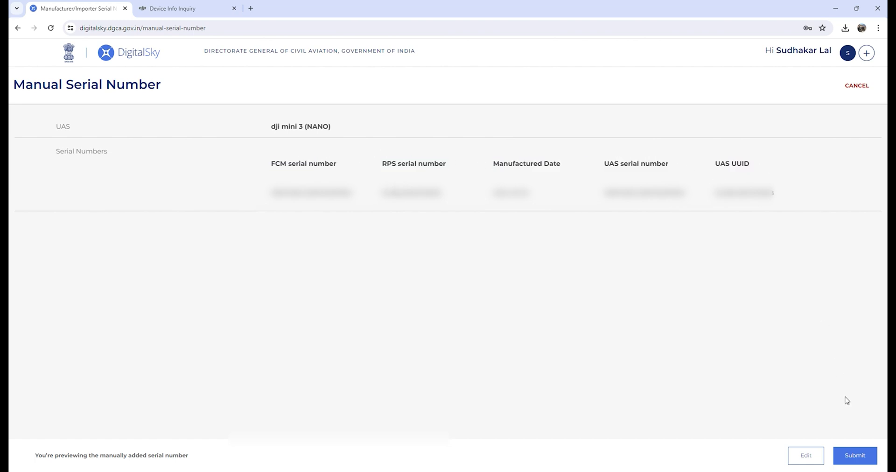
- Submit the manual serial number entry with the true-particulars declaration accepted
{"action": "left_click", "coordinate": [856, 458]}
{"action": "left_click", "coordinate": [200, 418]}
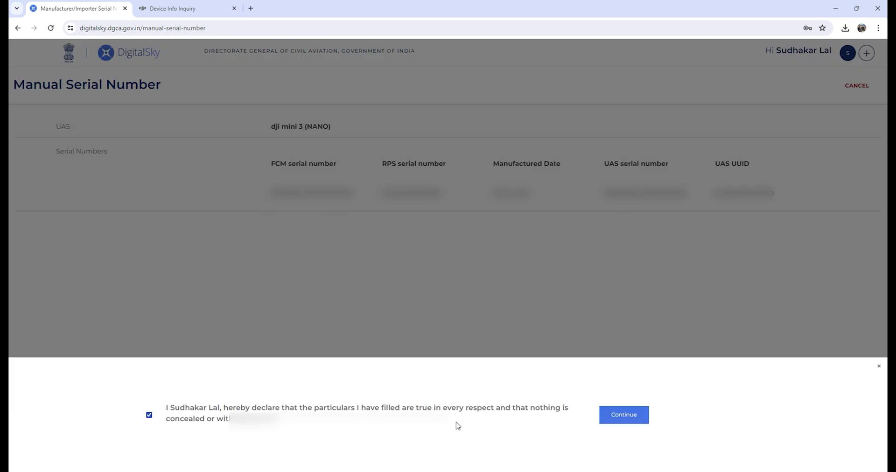
{"action": "left_click", "coordinate": [633, 415]}
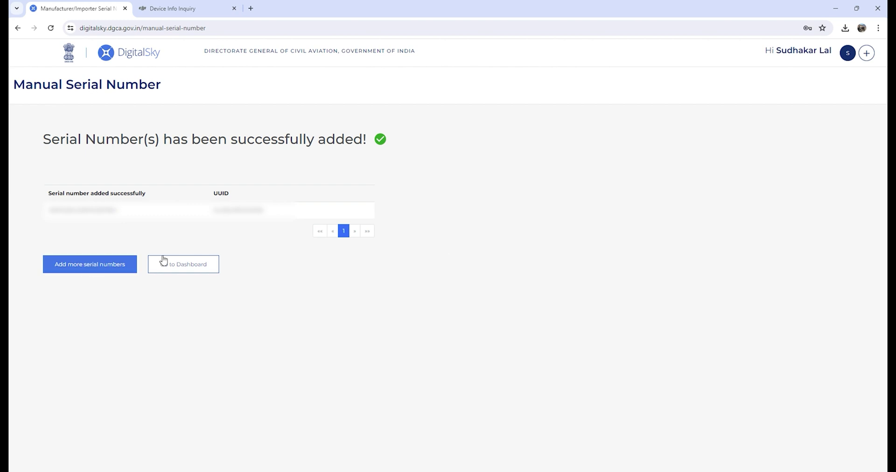
- Open the Get/Transfer UIN serial number list and check the NOT_APPLIED status and drone identifier
{"action": "left_click", "coordinate": [191, 269]}
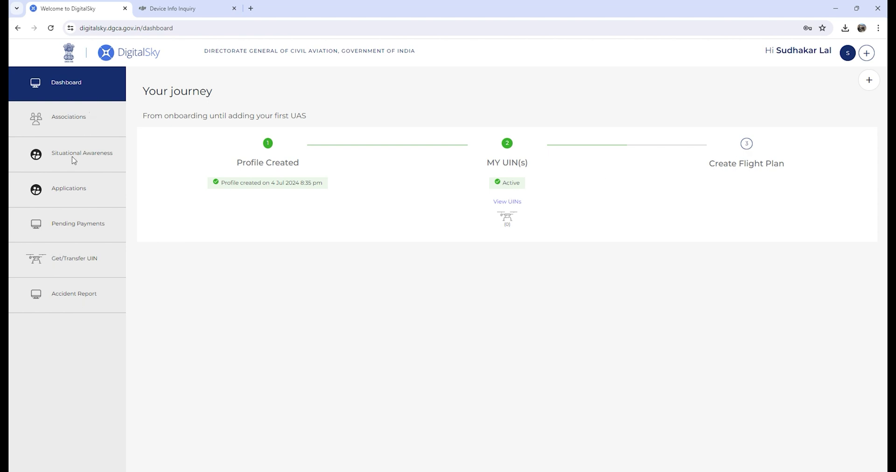
{"action": "left_click", "coordinate": [69, 256]}
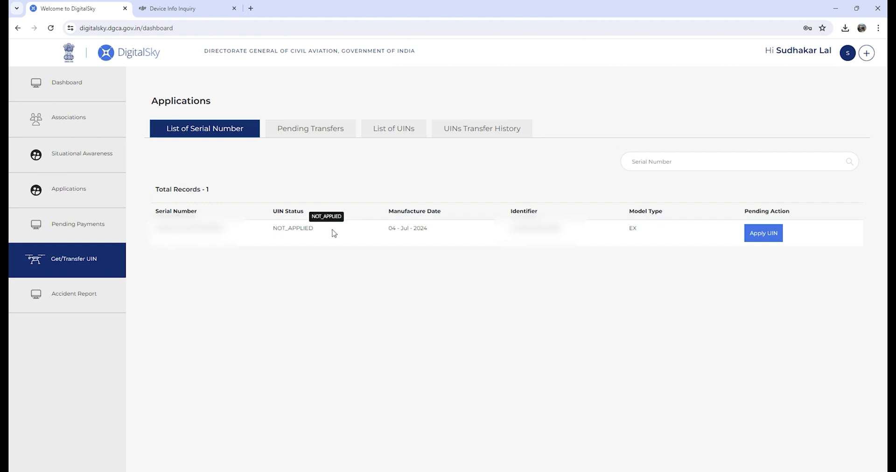
{"action": "left_click_drag", "start_coordinate": [317, 234], "coordinate": [273, 230]}
{"action": "left_click", "coordinate": [306, 255]}
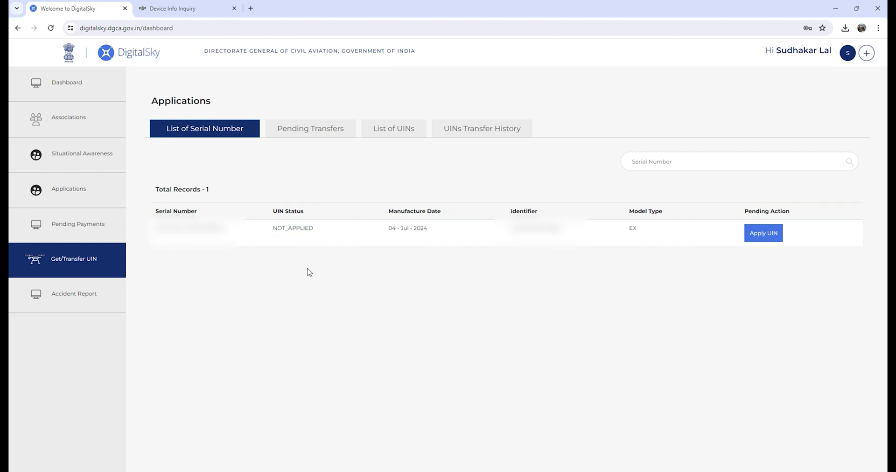
{"action": "left_click_drag", "start_coordinate": [511, 229], "coordinate": [562, 228]}
{"action": "left_click", "coordinate": [599, 264]}
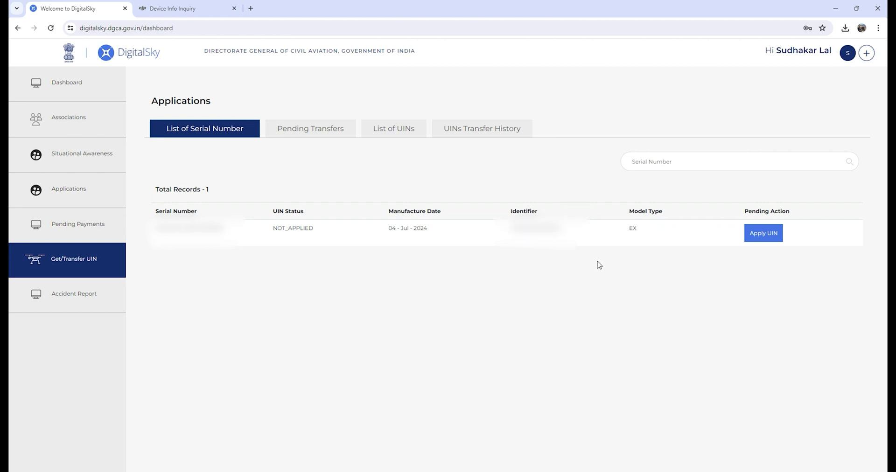
- Start the UIN application and review the required front, top, serial close-up, left and right photos
{"action": "left_click", "coordinate": [764, 233]}
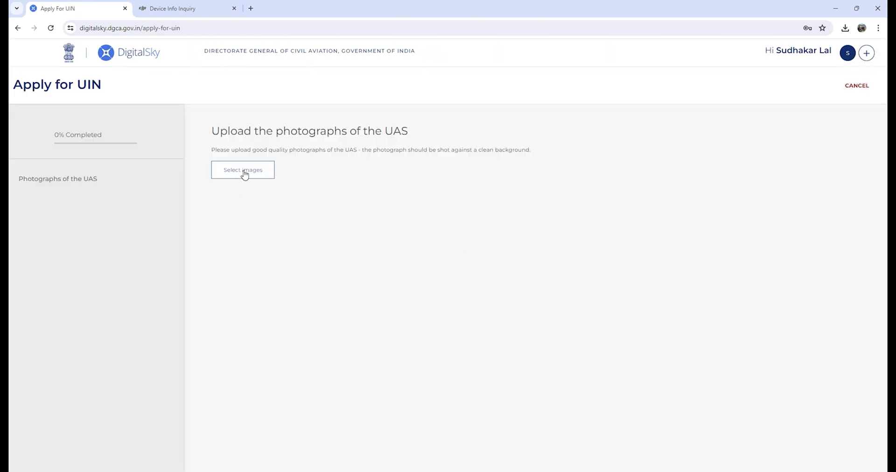
{"action": "left_click_drag", "start_coordinate": [210, 152], "coordinate": [298, 152]}
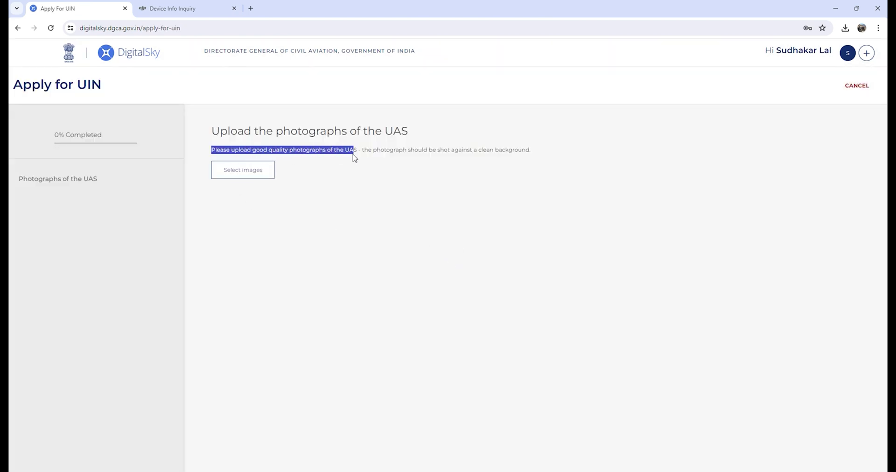
{"action": "left_click_drag", "start_coordinate": [355, 156], "coordinate": [530, 157]}
{"action": "left_click", "coordinate": [532, 159]}
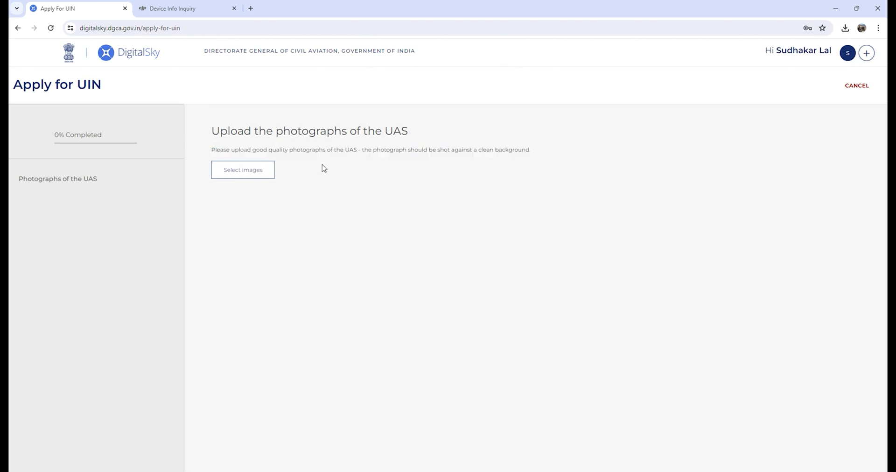
{"action": "left_click", "coordinate": [253, 174]}
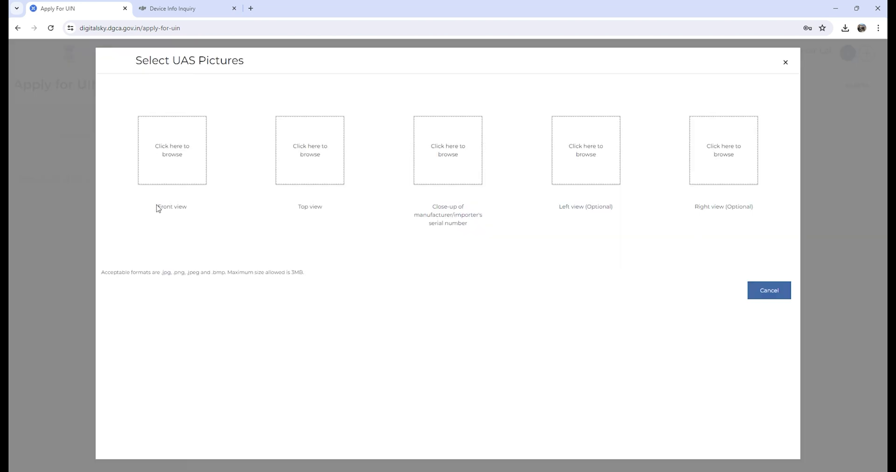
{"action": "left_click_drag", "start_coordinate": [157, 208], "coordinate": [195, 212]}
{"action": "left_click_drag", "start_coordinate": [297, 206], "coordinate": [325, 208]}
{"action": "left_click_drag", "start_coordinate": [432, 206], "coordinate": [478, 232]}
{"action": "left_click_drag", "start_coordinate": [547, 218], "coordinate": [614, 213]}
{"action": "left_click_drag", "start_coordinate": [698, 207], "coordinate": [752, 218]}
{"action": "left_click", "coordinate": [755, 219]}
- Browse the Drone Photos folder and preview the Front and Top photos
{"action": "left_click", "coordinate": [176, 154]}
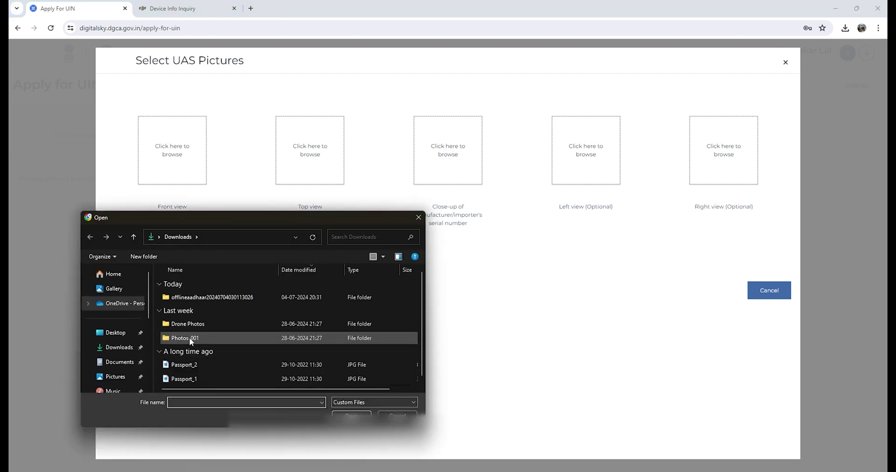
{"action": "double_click", "coordinate": [192, 321]}
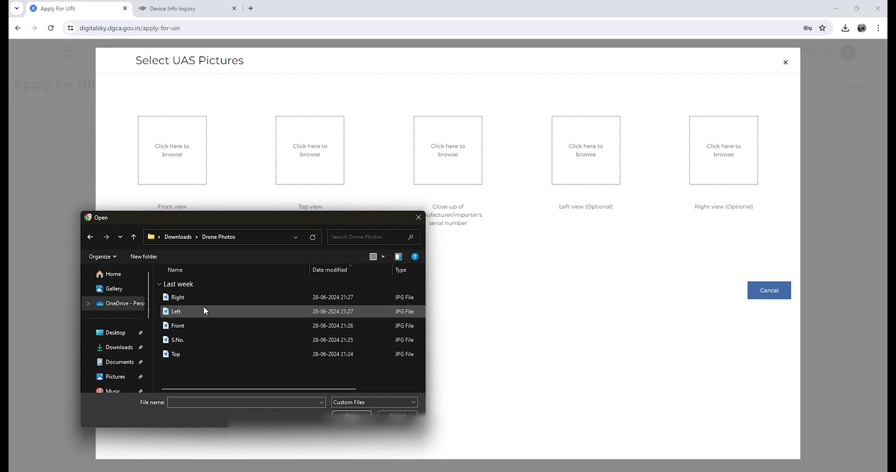
{"action": "right_click", "coordinate": [203, 326]}
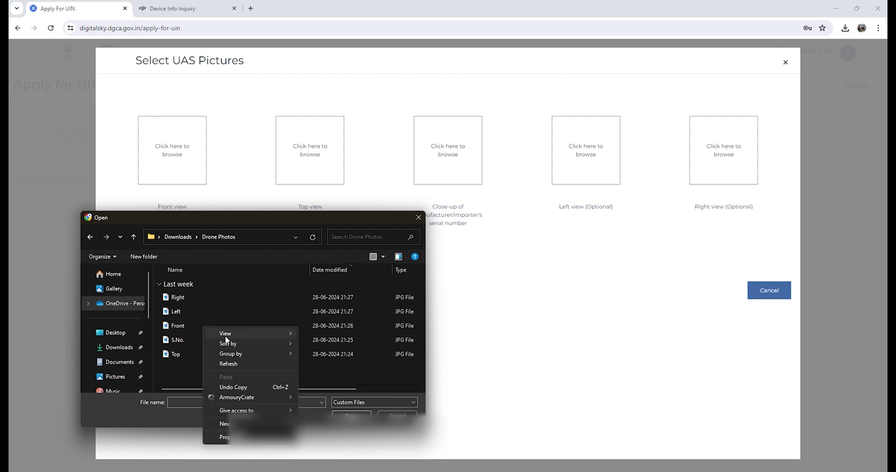
{"action": "left_click", "coordinate": [186, 322]}
{"action": "right_click", "coordinate": [187, 322]}
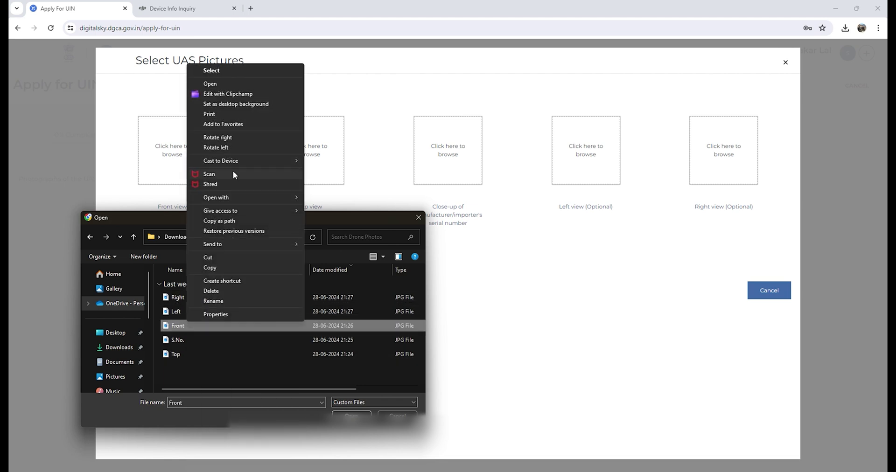
{"action": "left_click", "coordinate": [243, 83]}
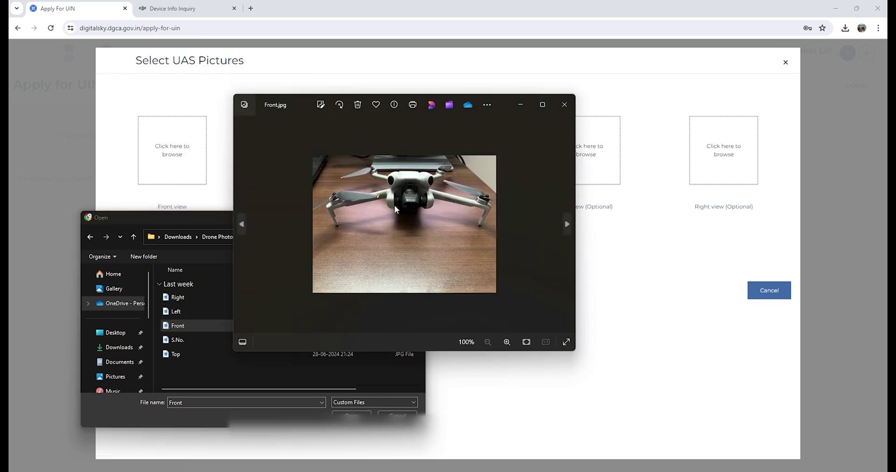
{"action": "left_click", "coordinate": [562, 105]}
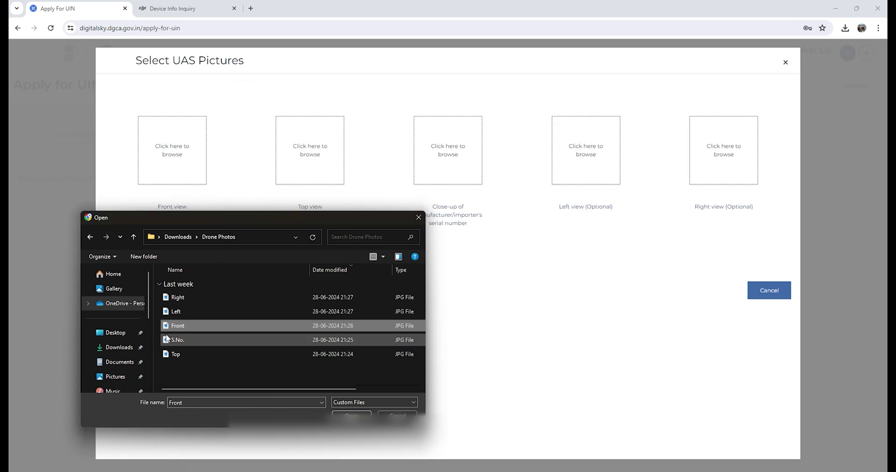
{"action": "right_click", "coordinate": [181, 354]}
{"action": "left_click", "coordinate": [175, 357]}
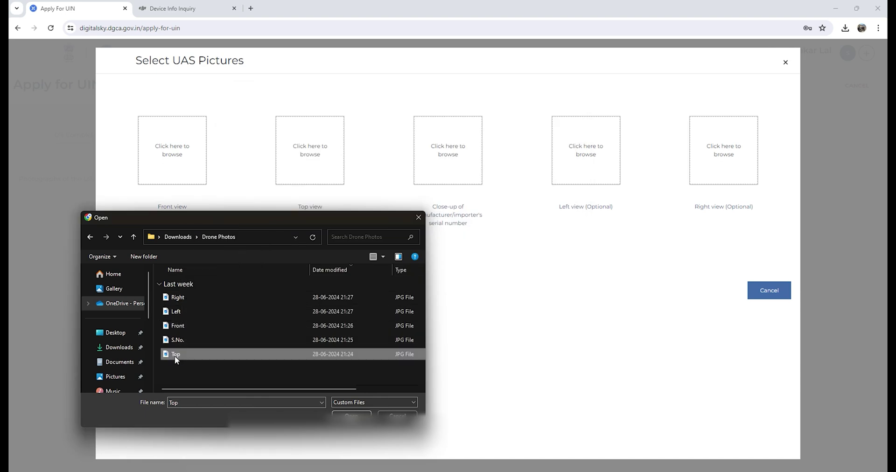
{"action": "right_click", "coordinate": [175, 357]}
{"action": "left_click", "coordinate": [236, 118]}
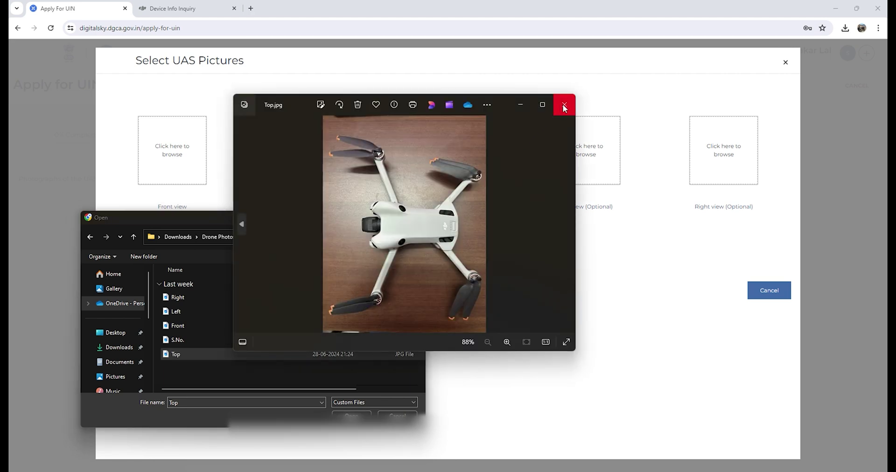
{"action": "left_click", "coordinate": [564, 108]}
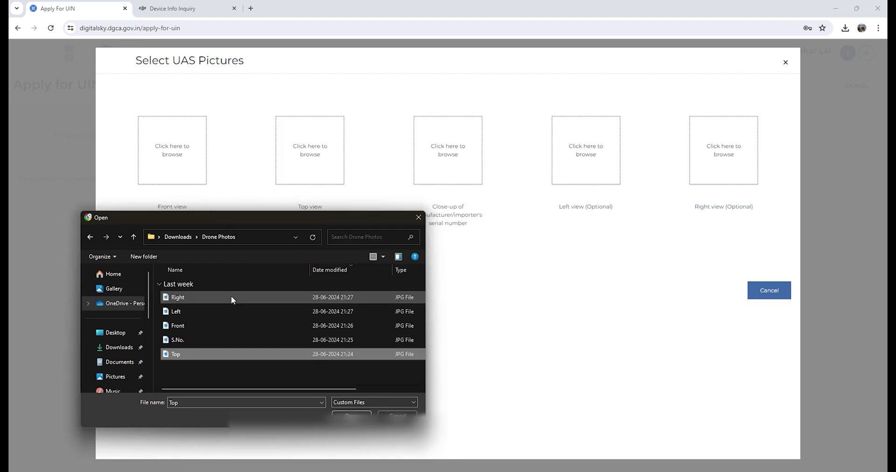
- Attach Front, Top, S.No., Left and Right JPGs to their slots and upload them
{"action": "double_click", "coordinate": [181, 329]}
{"action": "left_click", "coordinate": [317, 162]}
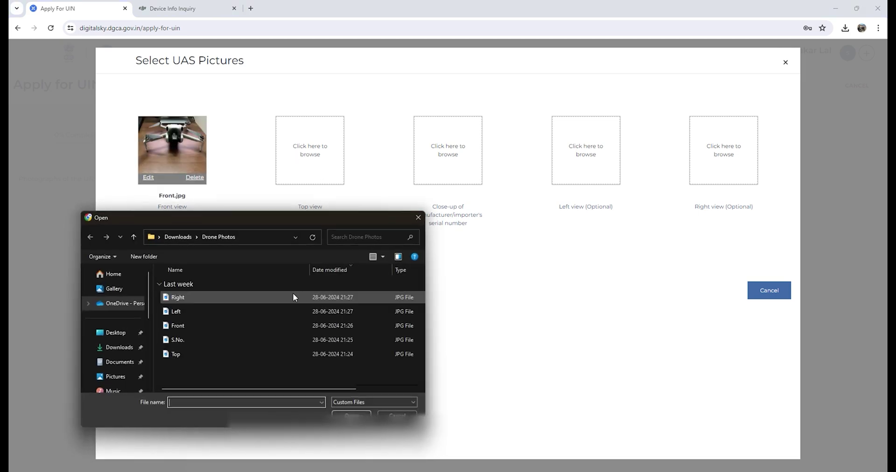
{"action": "double_click", "coordinate": [208, 351]}
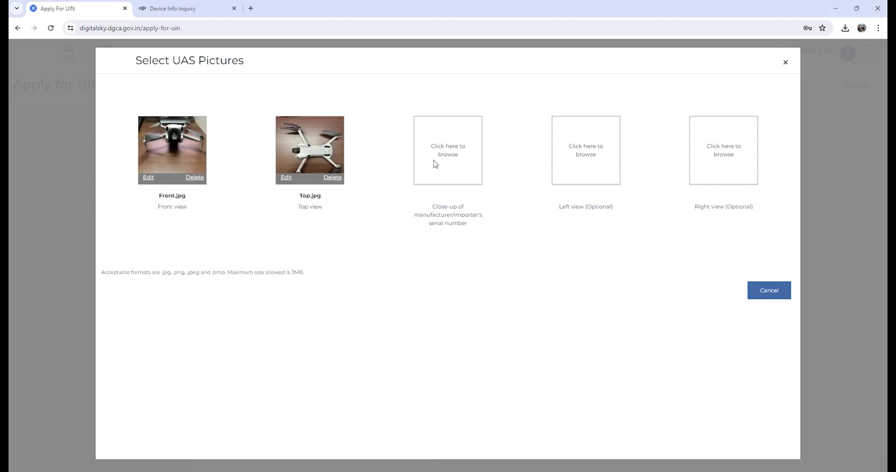
{"action": "left_click", "coordinate": [444, 158]}
{"action": "double_click", "coordinate": [198, 344]}
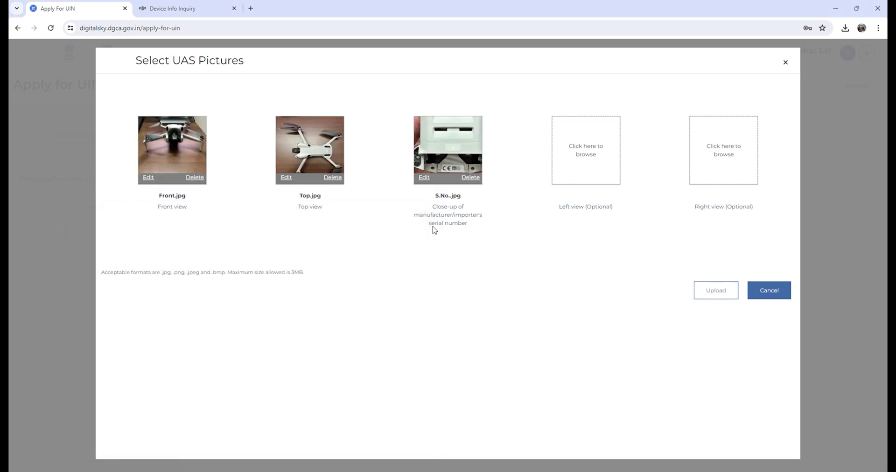
{"action": "left_click", "coordinate": [585, 159]}
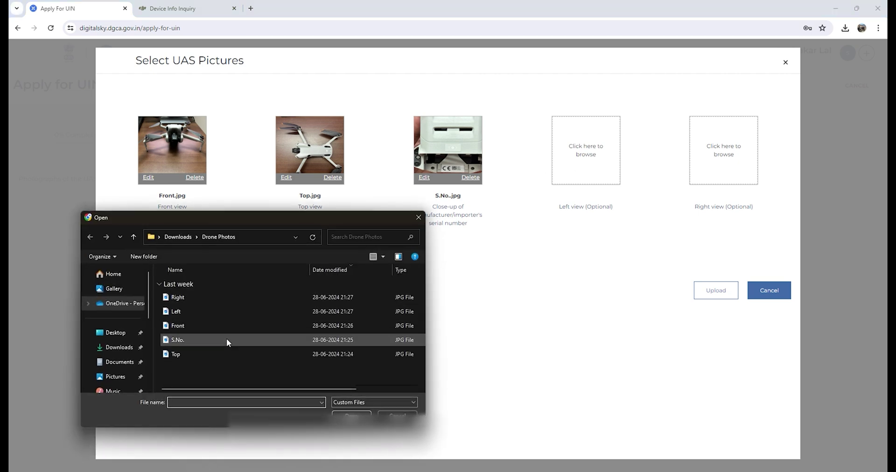
{"action": "double_click", "coordinate": [217, 313]}
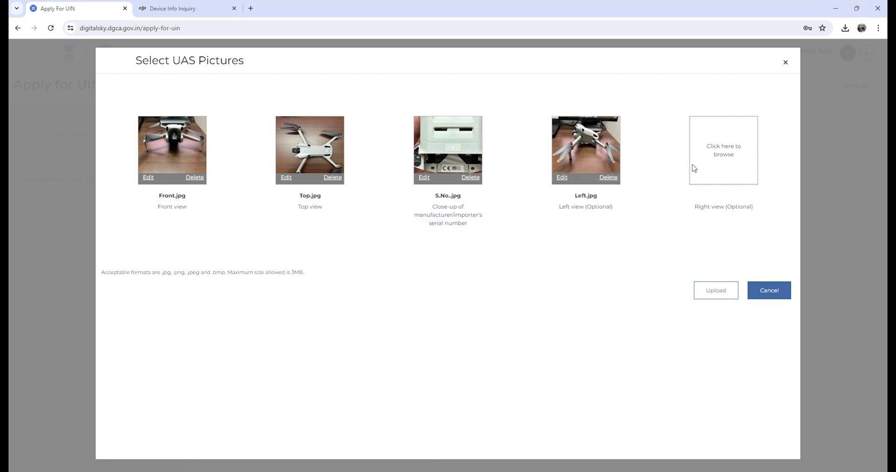
{"action": "left_click", "coordinate": [714, 162]}
{"action": "double_click", "coordinate": [205, 297]}
{"action": "left_click", "coordinate": [710, 292]}
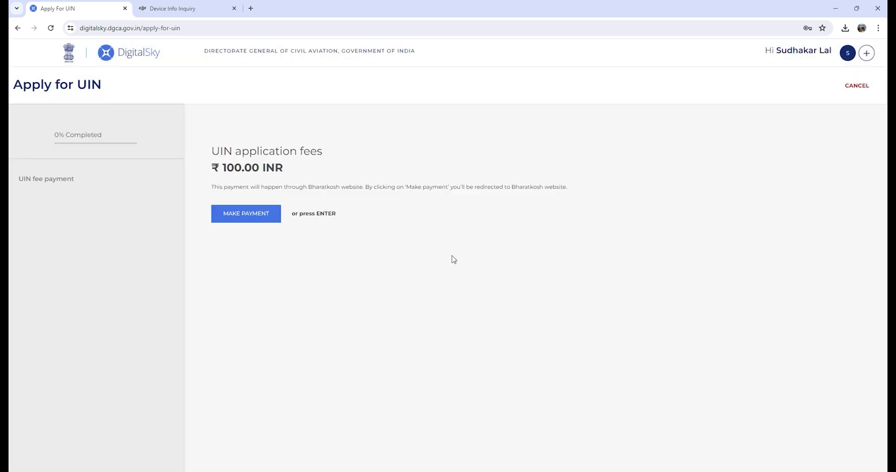
- Start the UIN fee payment in Bharatkosh, confirm depositor details, and choose the HDFC Bank gateway
{"action": "left_click", "coordinate": [248, 219]}
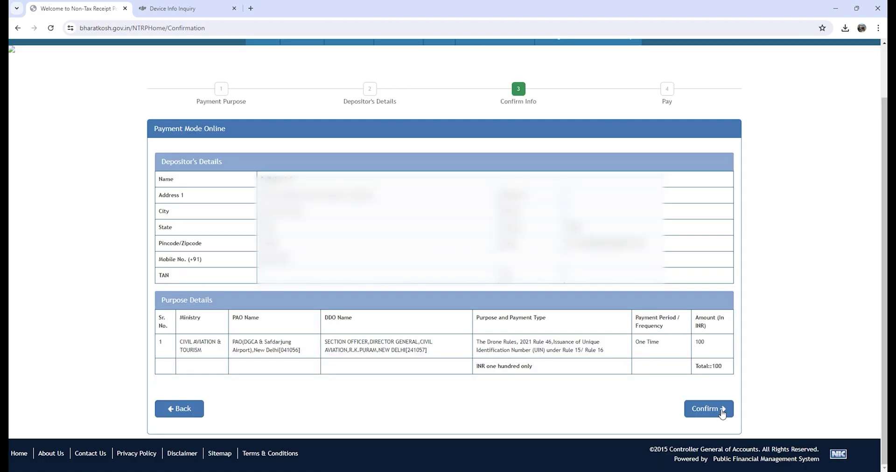
{"action": "left_click", "coordinate": [708, 408]}
{"action": "scroll", "coordinate": [396, 313], "scroll_direction": "down", "scroll_amount": 5}
{"action": "scroll", "coordinate": [397, 316], "scroll_direction": "down", "scroll_amount": 1}
{"action": "scroll", "coordinate": [396, 318], "scroll_direction": "up", "scroll_amount": 5}
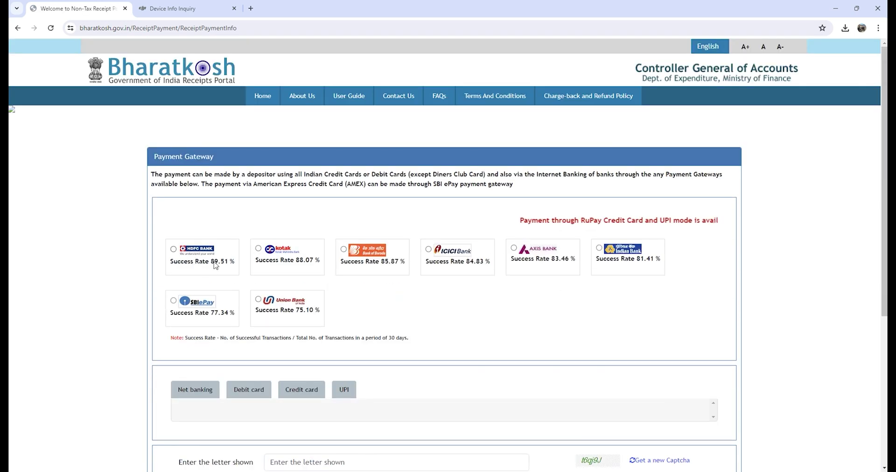
{"action": "left_click", "coordinate": [188, 257]}
{"action": "scroll", "coordinate": [380, 308], "scroll_direction": "down", "scroll_amount": 6}
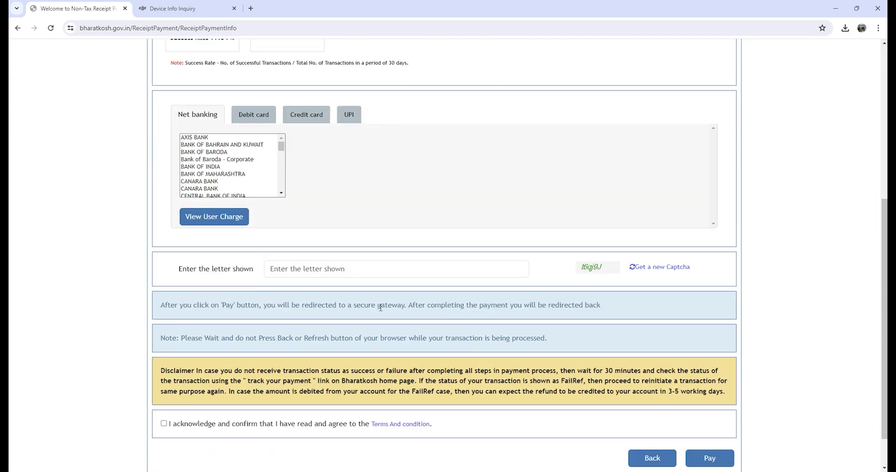
- Look through the Debit card (VISA, Maestro) and Credit card options, then select UPI
{"action": "left_click", "coordinate": [260, 119]}
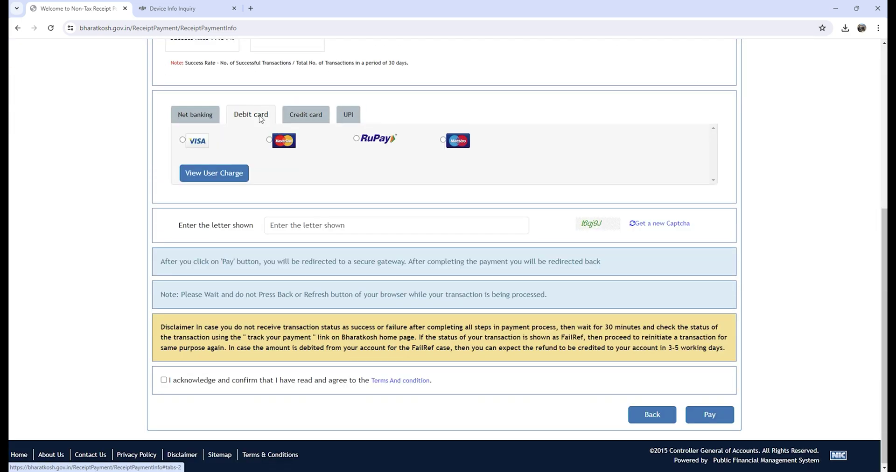
{"action": "left_click", "coordinate": [183, 140]}
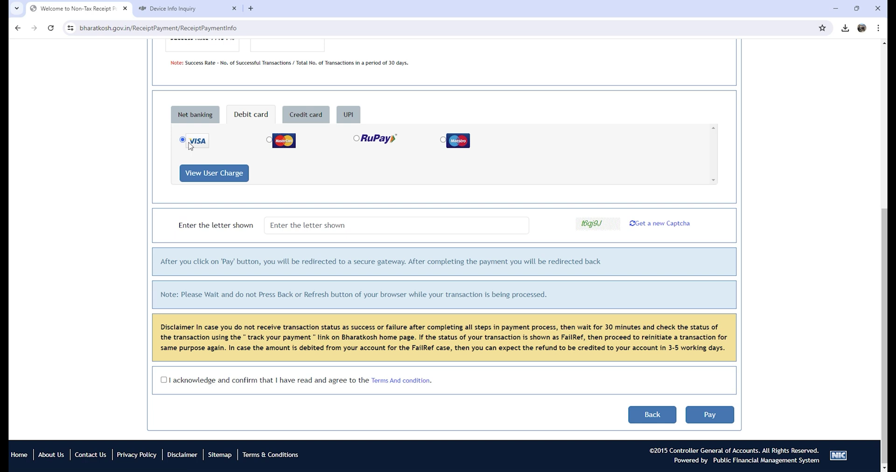
{"action": "left_click", "coordinate": [442, 140]}
{"action": "left_click", "coordinate": [317, 121]}
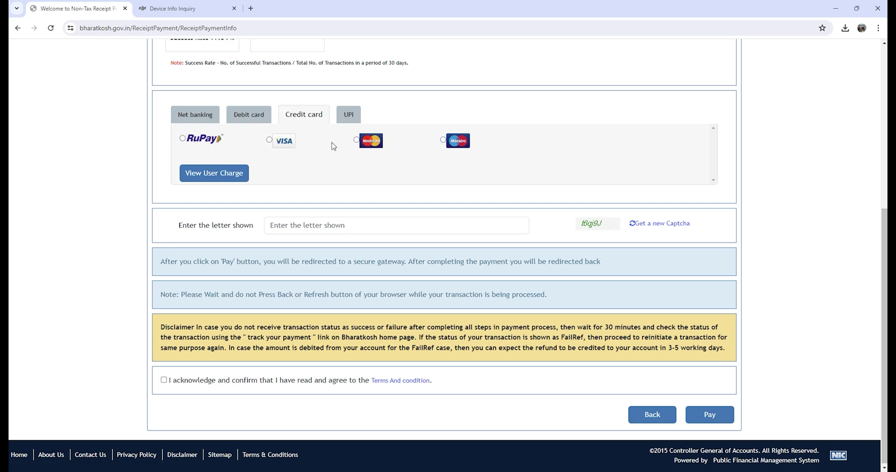
{"action": "left_click", "coordinate": [348, 116]}
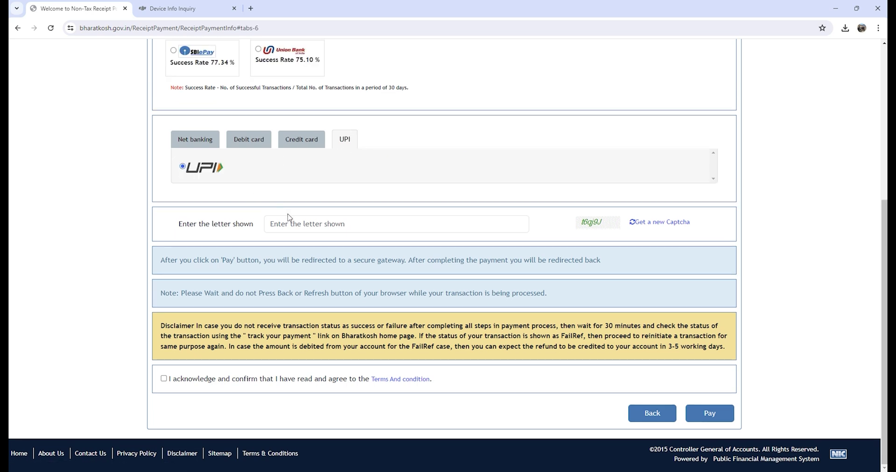
- Attempt payment, dismiss the missing-captcha warning, and start entering the captcha 't6'
{"action": "left_click", "coordinate": [711, 419]}
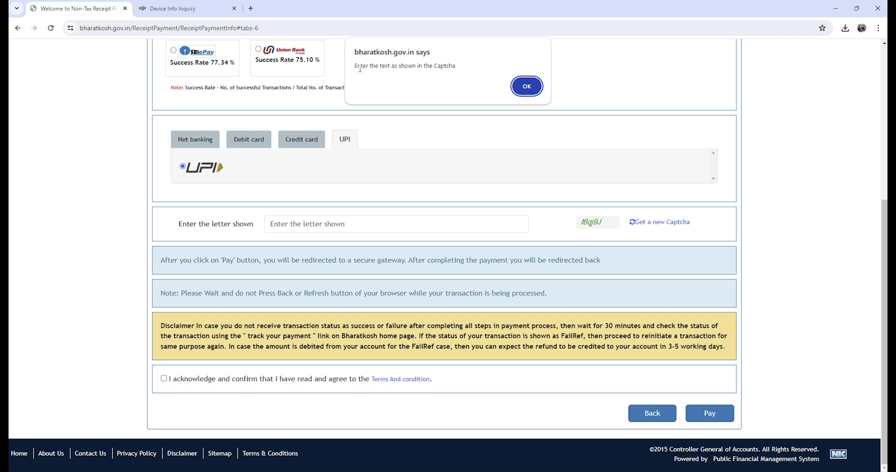
{"action": "left_click", "coordinate": [525, 87]}
{"action": "left_click", "coordinate": [382, 223]}
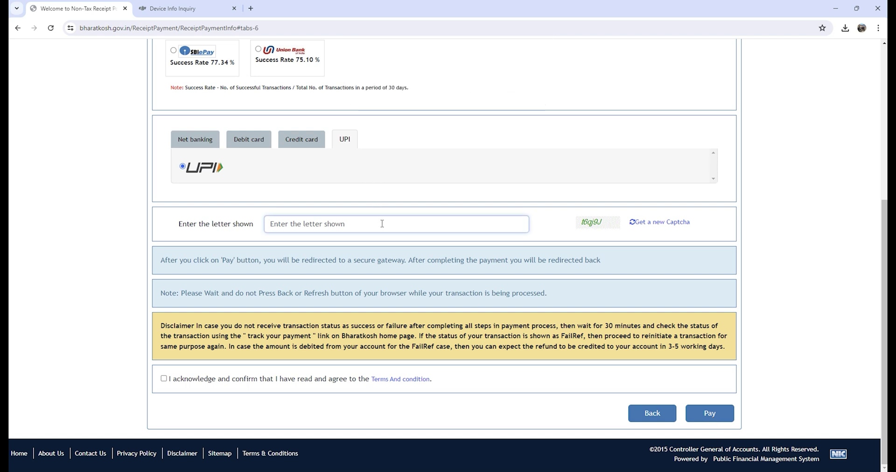
{"action": "type", "text": "t6qj9J"}
- Finish the captcha, accept the terms, and confirm the 100.00 INR payment on Worldline
{"action": "left_click", "coordinate": [263, 373]}
{"action": "left_click", "coordinate": [163, 379]}
{"action": "left_click", "coordinate": [700, 416]}
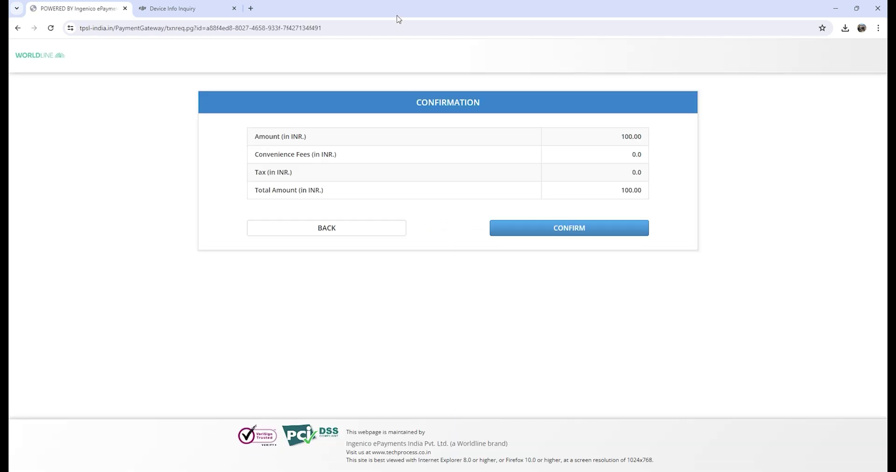
{"action": "left_click", "coordinate": [568, 237]}
{"action": "left_click", "coordinate": [565, 237]}
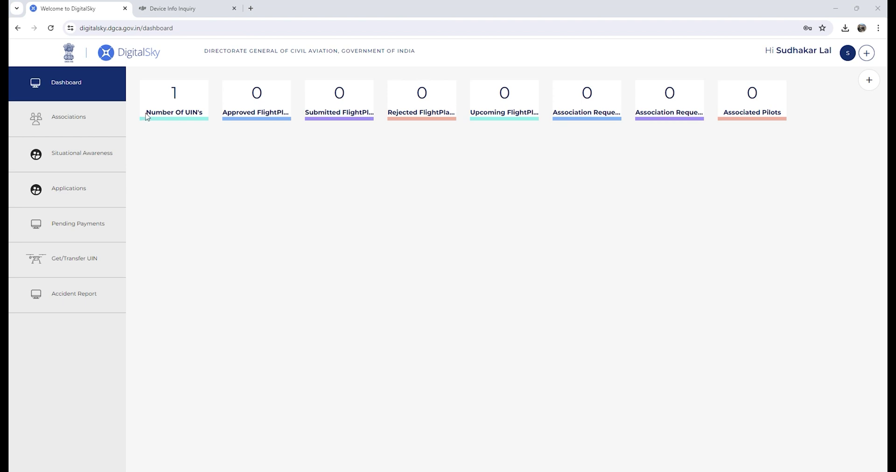
- Open the drone serial list and highlight the ACTIVE status, 28-Jun-2024 manufacture date, identifier, EX type
{"action": "left_click_drag", "start_coordinate": [147, 114], "coordinate": [205, 114]}
{"action": "left_click", "coordinate": [225, 177]}
{"action": "left_click", "coordinate": [69, 260]}
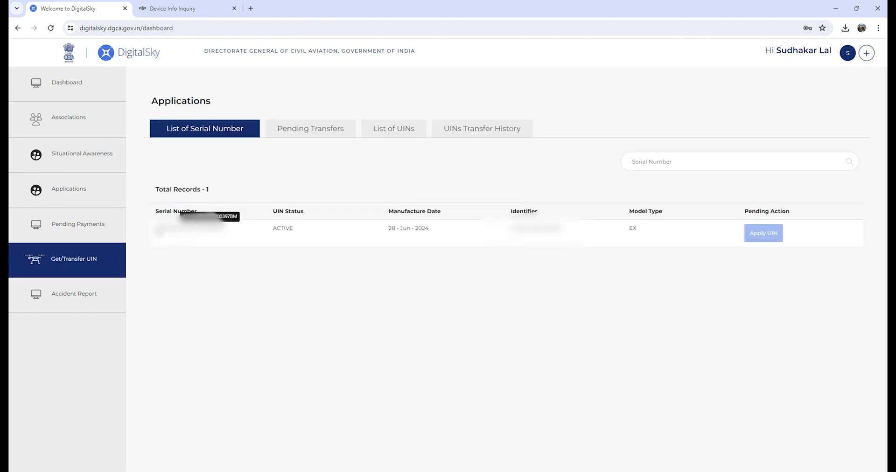
{"action": "left_click_drag", "start_coordinate": [273, 228], "coordinate": [307, 215]}
{"action": "left_click", "coordinate": [307, 215]}
{"action": "left_click_drag", "start_coordinate": [386, 229], "coordinate": [436, 236]}
{"action": "left_click", "coordinate": [436, 236]}
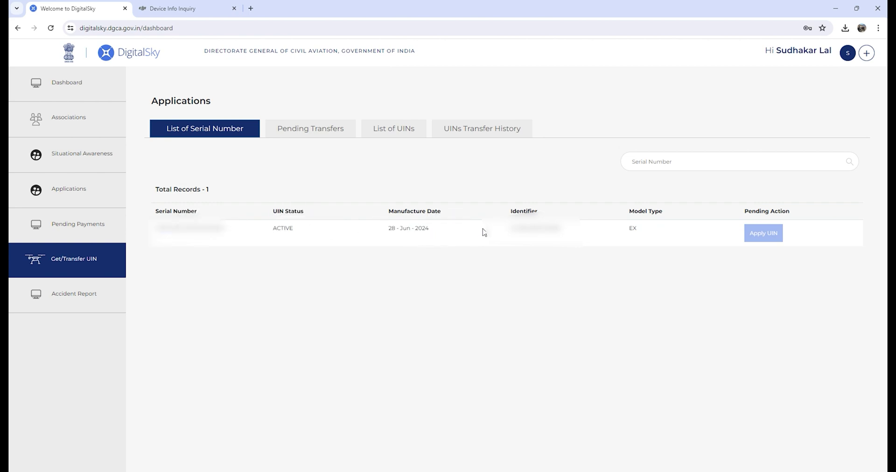
{"action": "left_click_drag", "start_coordinate": [511, 229], "coordinate": [572, 231]}
{"action": "left_click", "coordinate": [616, 230]}
{"action": "left_click_drag", "start_coordinate": [625, 229], "coordinate": [636, 234]}
{"action": "left_click", "coordinate": [665, 235]}
- Return to the DigitalSky dashboard, check the account menu, and open a new browser tab
{"action": "left_click", "coordinate": [96, 95]}
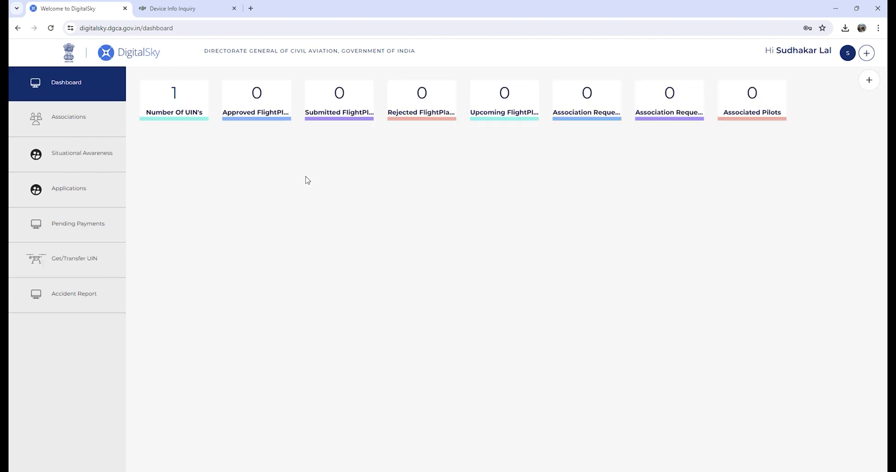
{"action": "left_click", "coordinate": [846, 58]}
{"action": "left_click", "coordinate": [819, 139]}
{"action": "left_click", "coordinate": [251, 9]}
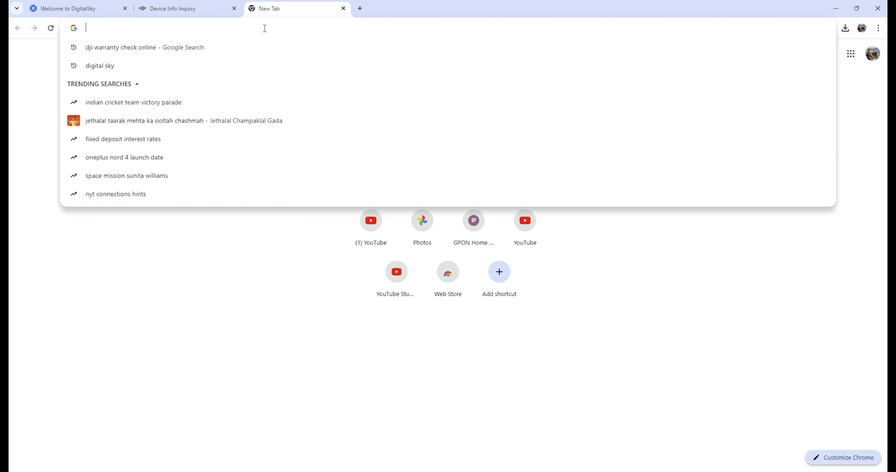
- Search Google for 'validate drone uin' and scroll through the results
{"action": "type", "text": "validate"}
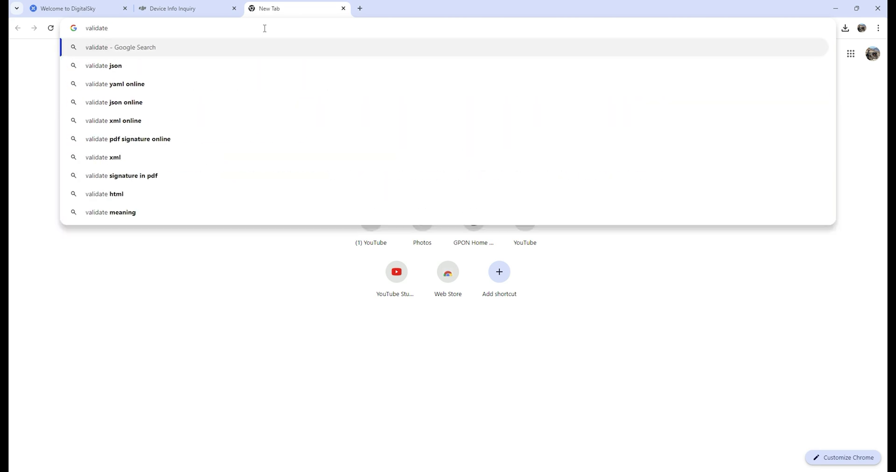
{"action": "type", "text": " uin "}
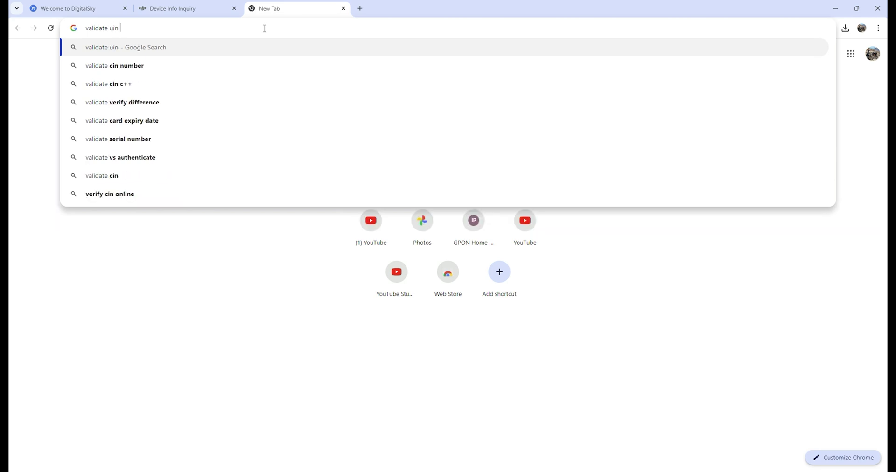
{"action": "type", "text": "dron"}
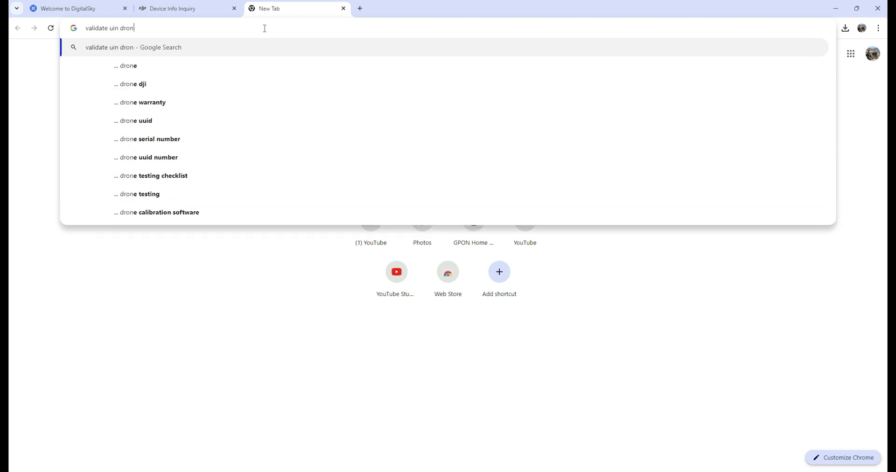
{"action": "key", "text": "BackSpace"}
{"action": "key", "text": "BackSpace"}
{"action": "key", "text": "BackSpace"}
{"action": "key", "text": "BackSpace"}
{"action": "key", "text": "BackSpace"}
{"action": "key", "text": "BackSpace"}
{"action": "key", "text": "BackSpace"}
{"action": "key", "text": "BackSpace"}
{"action": "type", "text": "dron"}
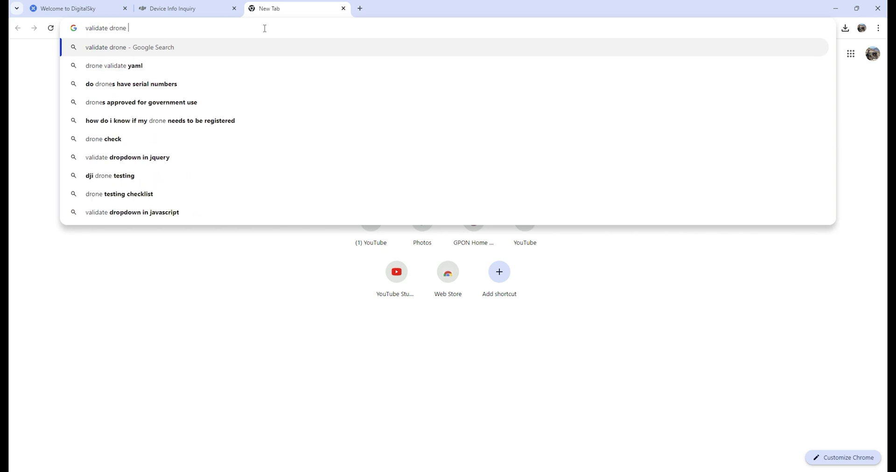
{"action": "type", "text": "uin"}
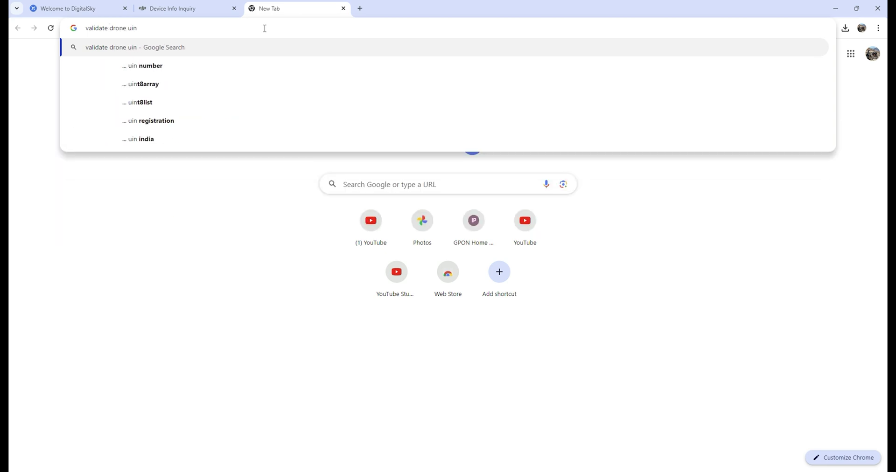
{"action": "key", "text": "Return"}
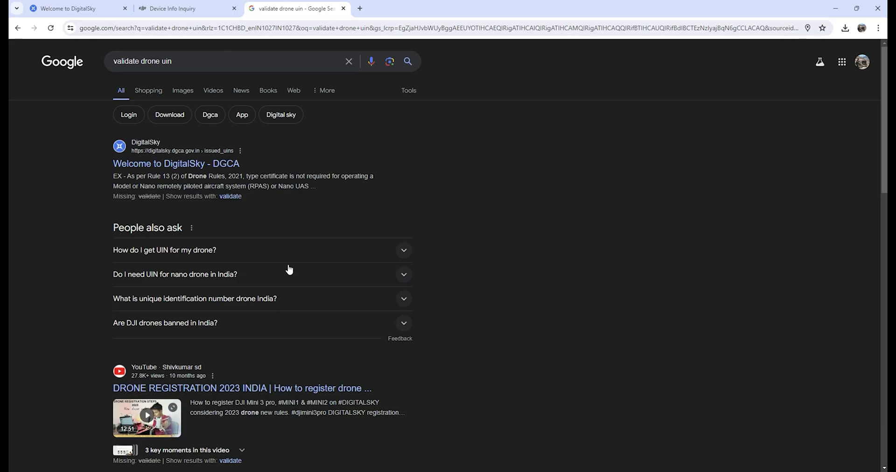
{"action": "scroll", "coordinate": [290, 270], "scroll_direction": "down", "scroll_amount": 6}
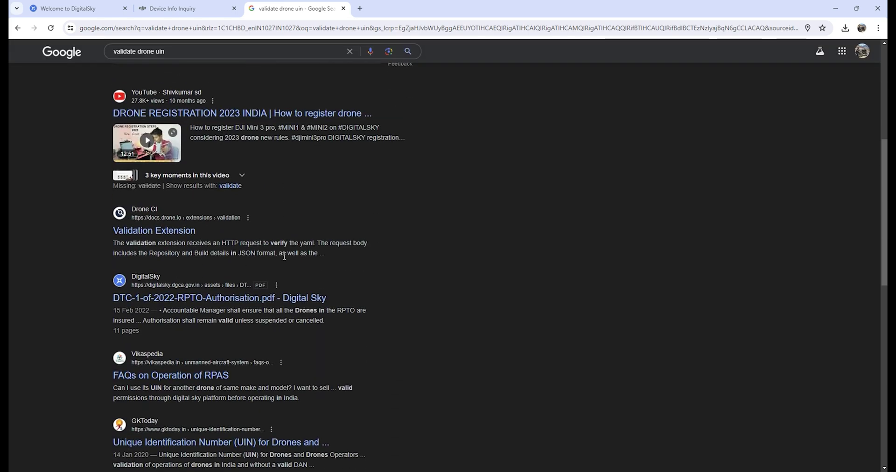
{"action": "scroll", "coordinate": [284, 255], "scroll_direction": "down", "scroll_amount": 5}
{"action": "scroll", "coordinate": [341, 291], "scroll_direction": "up", "scroll_amount": 12}
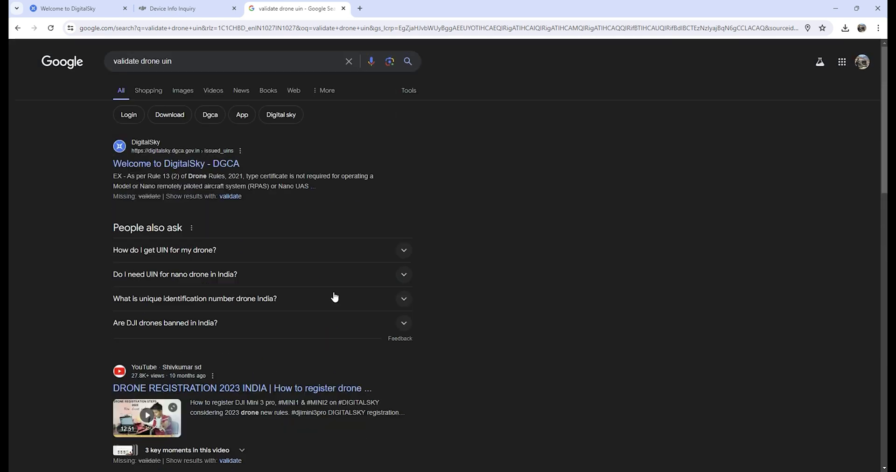
- Open DigitalSky's Issued UINs page and search it by the owner's name
{"action": "left_click", "coordinate": [202, 164]}
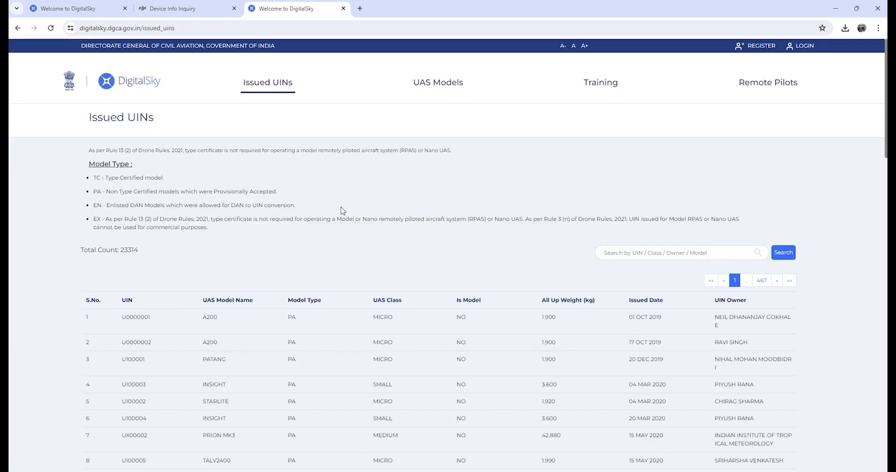
{"action": "left_click", "coordinate": [628, 250]}
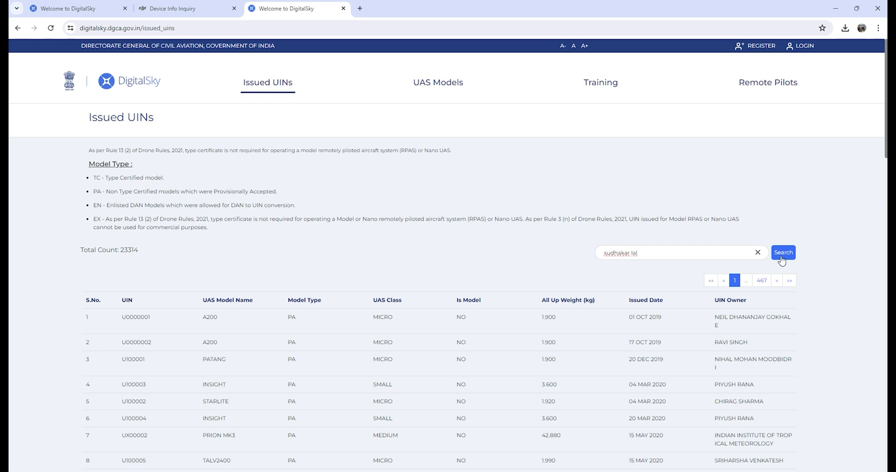
{"action": "left_click", "coordinate": [783, 253]}
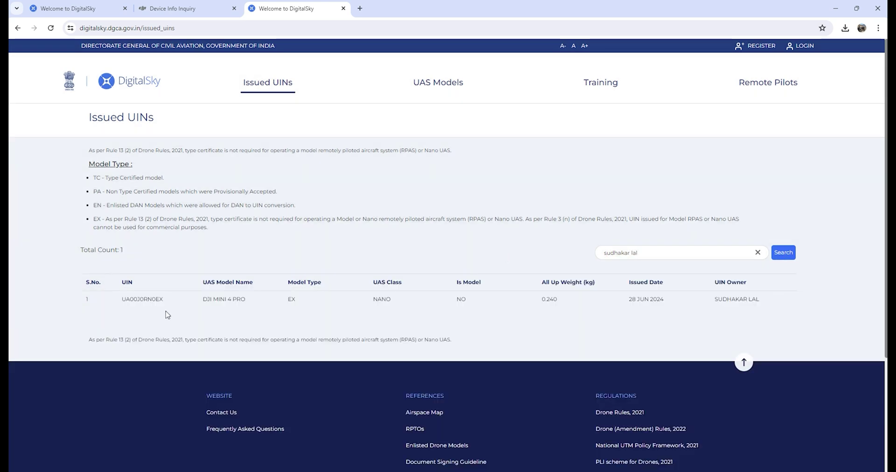
- Highlight the record's UIN, NANO class, 0.240 kg weight, and 28 JUN 2024 issue date
{"action": "left_click_drag", "start_coordinate": [120, 299], "coordinate": [299, 303]}
{"action": "left_click", "coordinate": [185, 302]}
{"action": "left_click", "coordinate": [264, 301]}
{"action": "left_click", "coordinate": [301, 302]}
{"action": "left_click_drag", "start_coordinate": [371, 300], "coordinate": [395, 301]}
{"action": "left_click", "coordinate": [406, 302]}
{"action": "left_click_drag", "start_coordinate": [539, 297], "coordinate": [565, 301]}
{"action": "left_click", "coordinate": [621, 306]}
{"action": "left_click_drag", "start_coordinate": [628, 301], "coordinate": [673, 303]}
{"action": "left_click", "coordinate": [677, 304]}
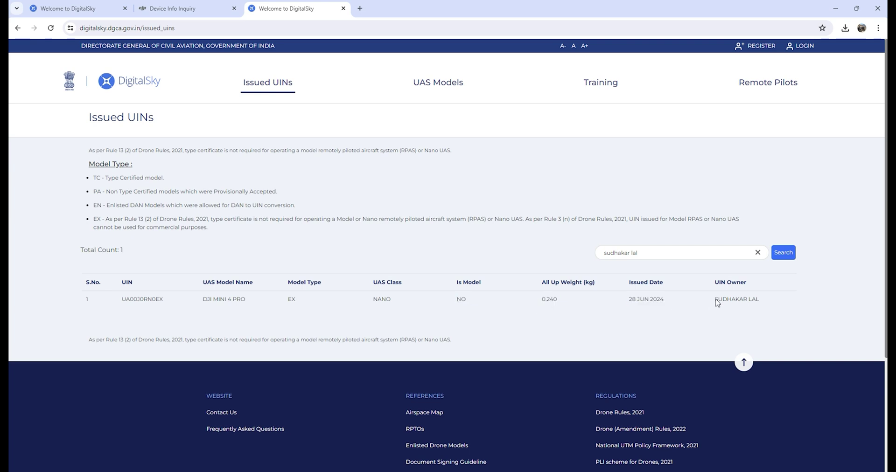